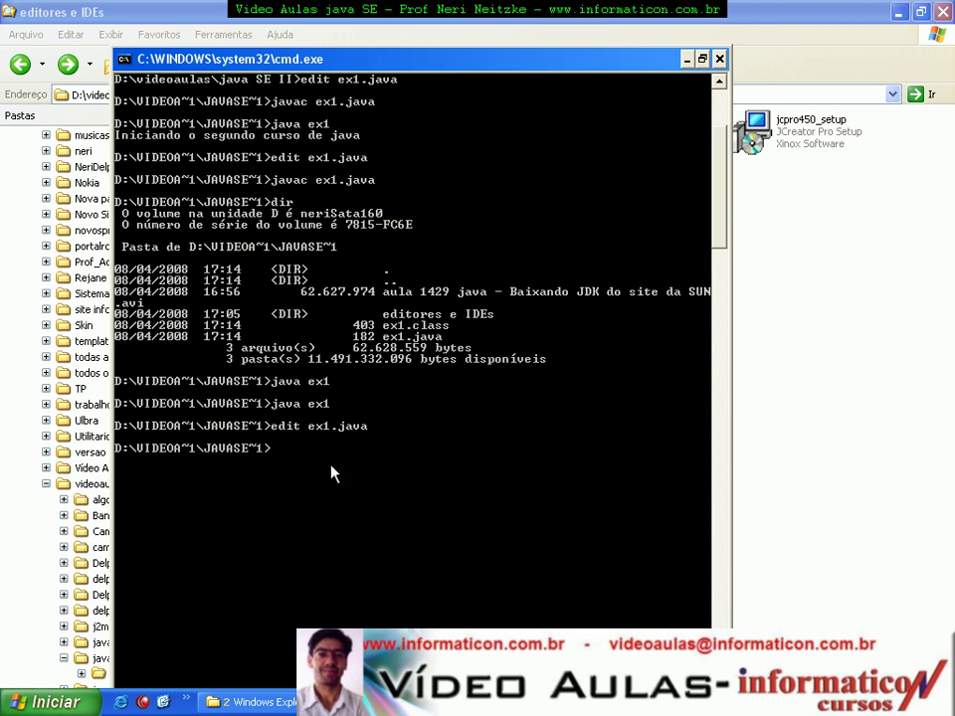
Step: Run the jcpro450_setup installer from the editores e IDEs folder and accept the JCreator Pro license agreement
click(874, 225)
double_click(810, 128)
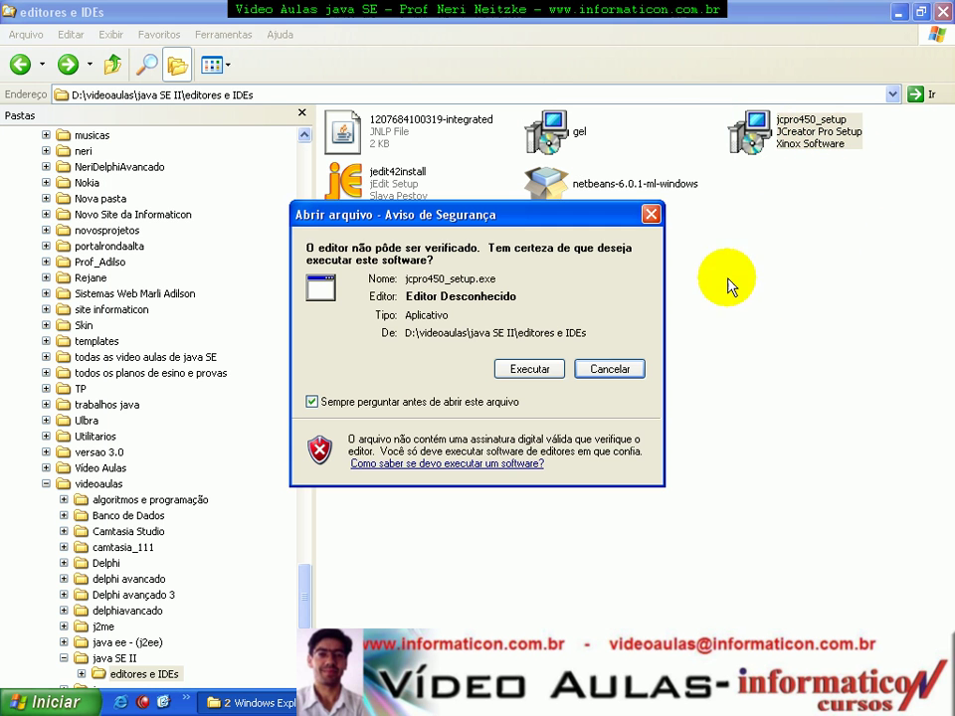
click(537, 371)
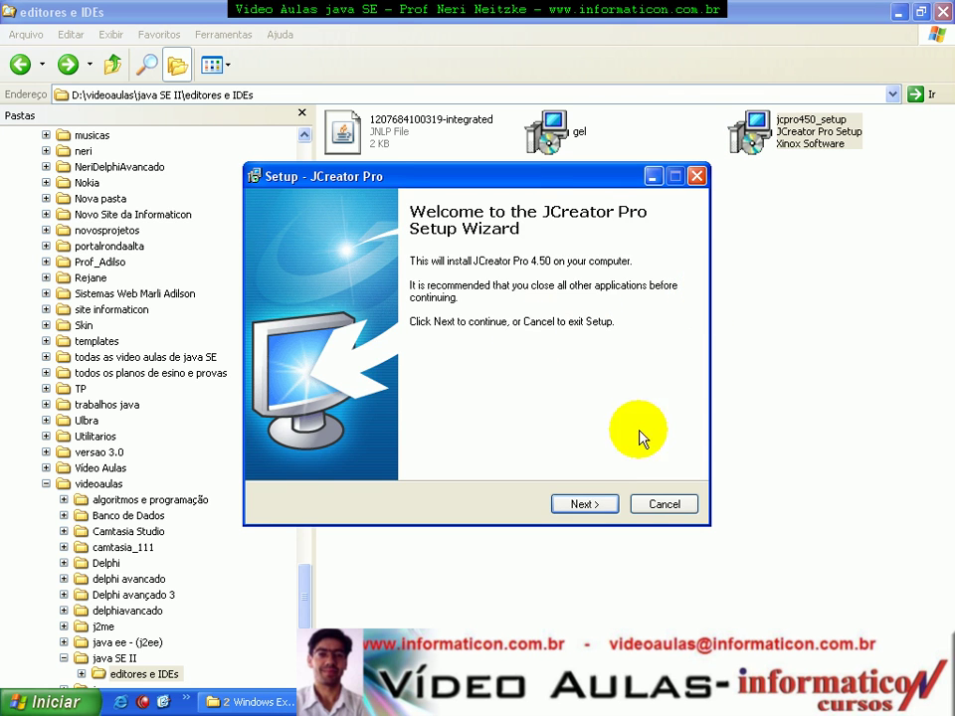
click(581, 504)
click(338, 447)
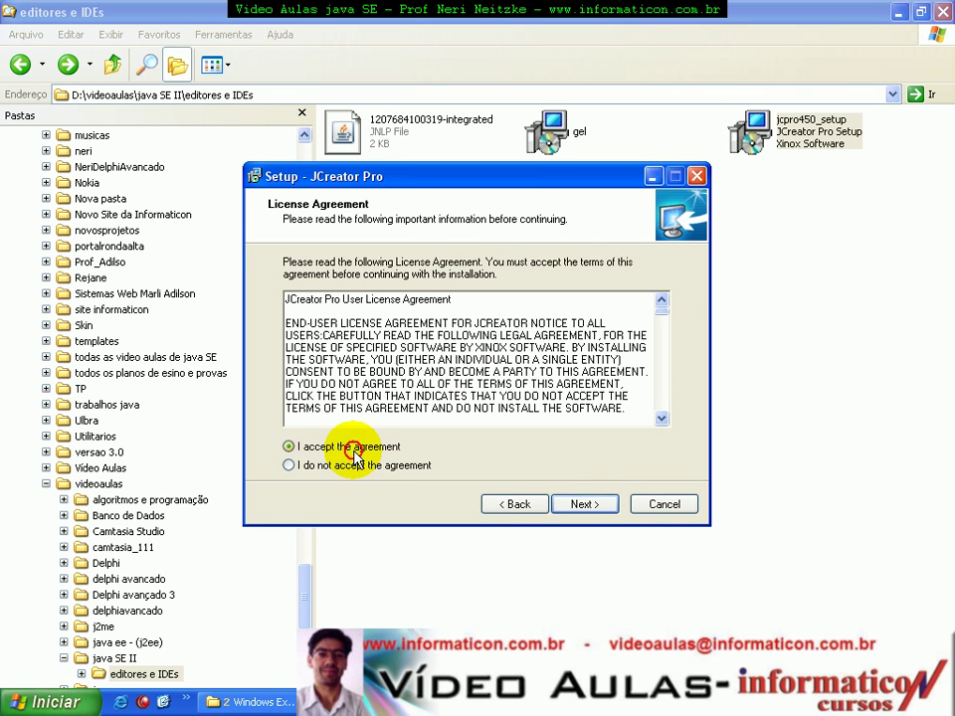
Step: Install JCreator Pro into a newly created default folder with a desktop icon, and launch it when setup finishes
click(582, 504)
click(582, 505)
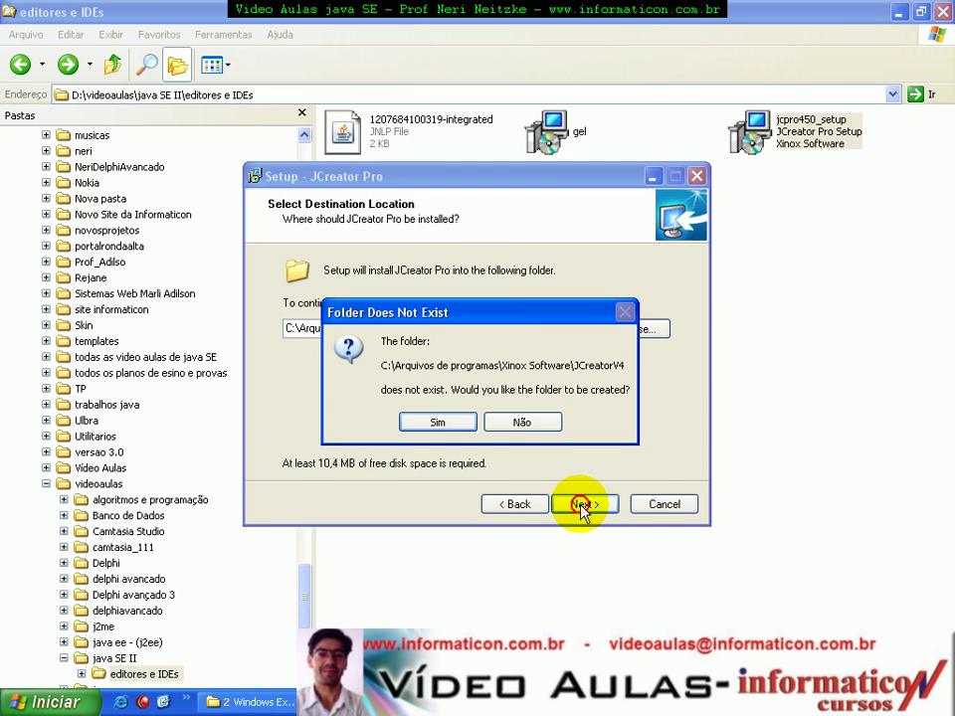
click(437, 422)
click(576, 505)
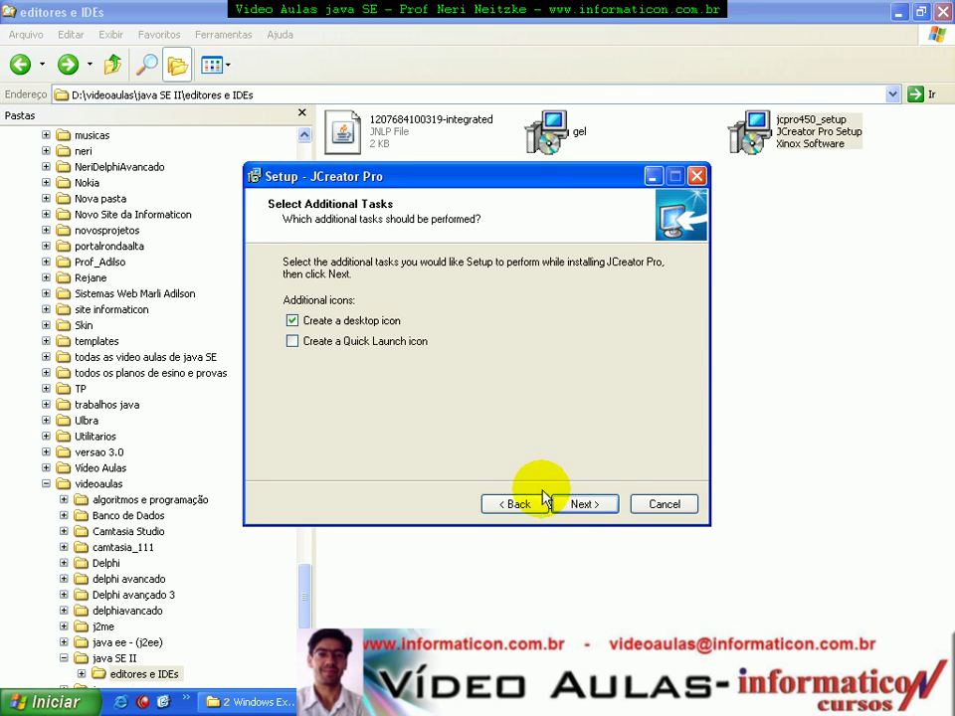
click(586, 508)
click(586, 508)
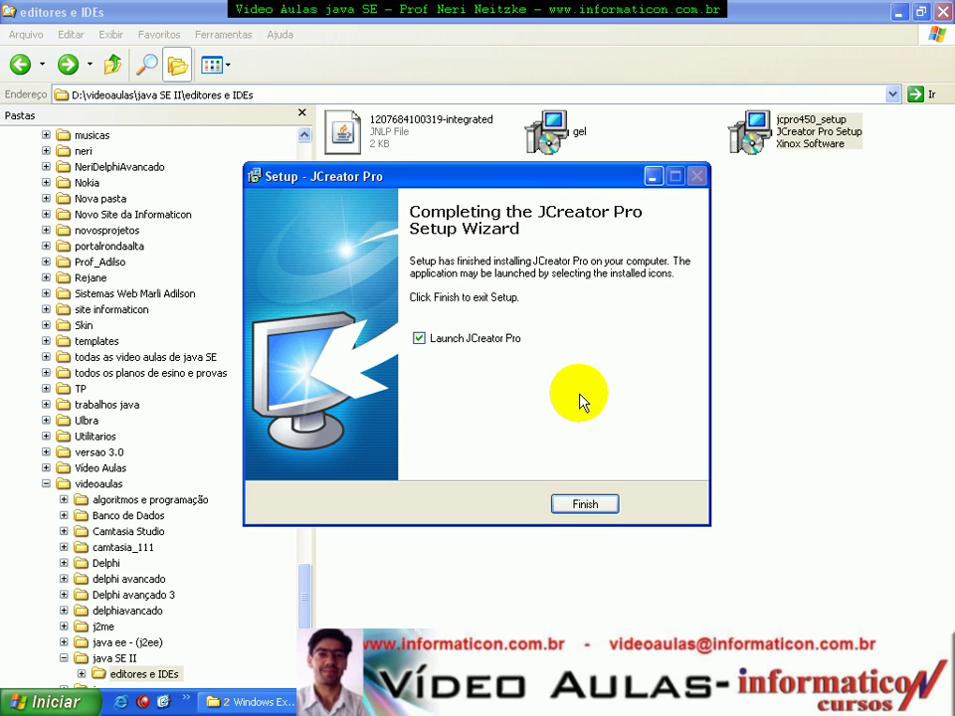
click(585, 505)
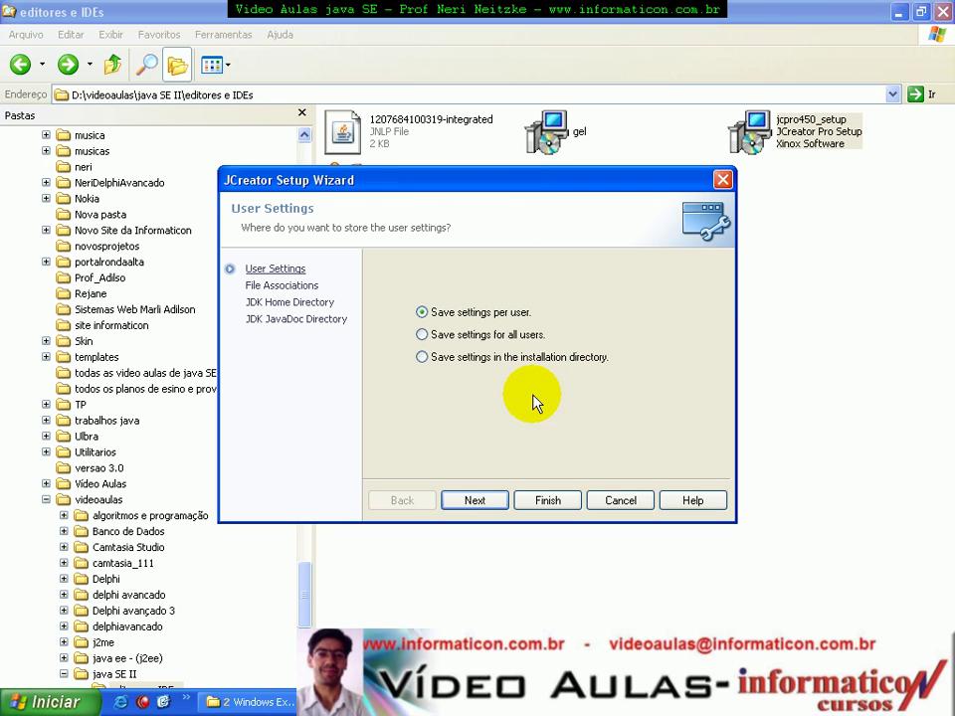
Step: Store the JCreator settings for all users and keep the default file associations
click(423, 335)
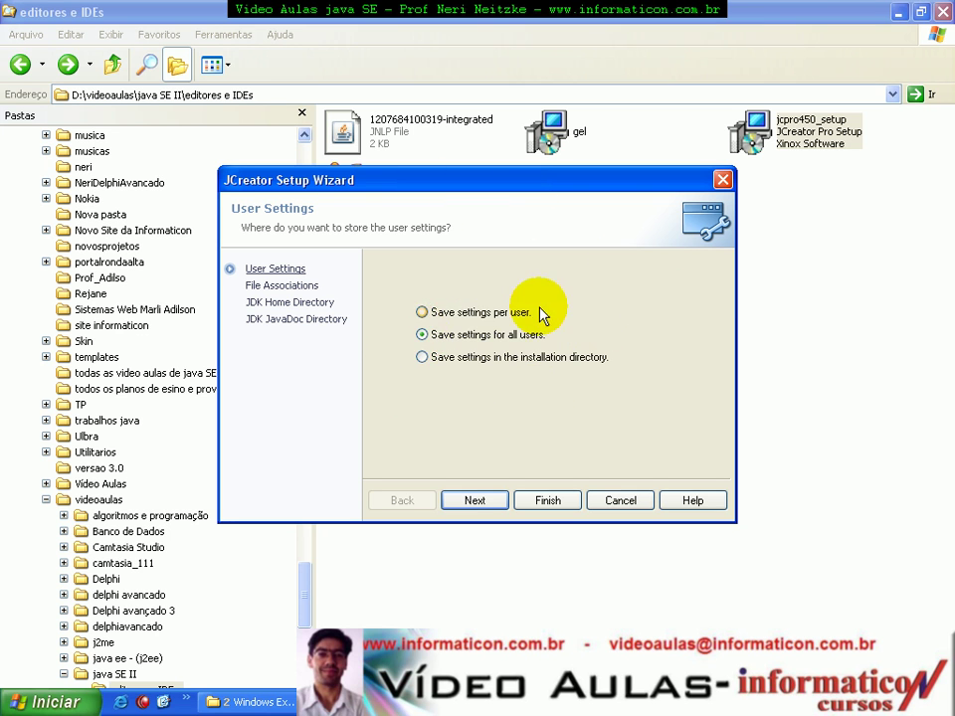
click(499, 500)
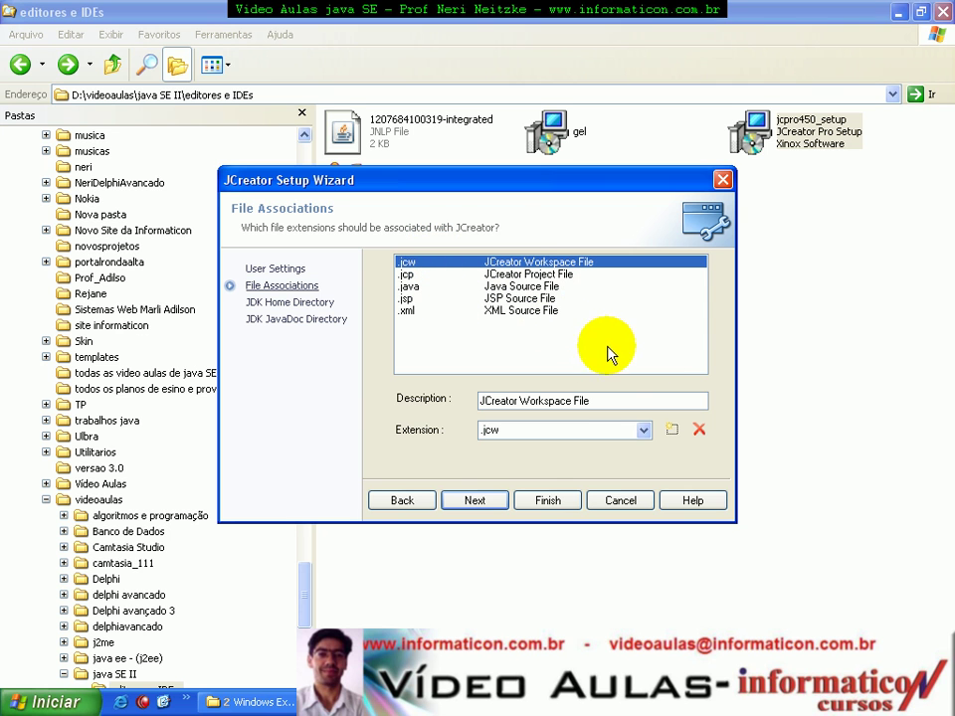
click(488, 502)
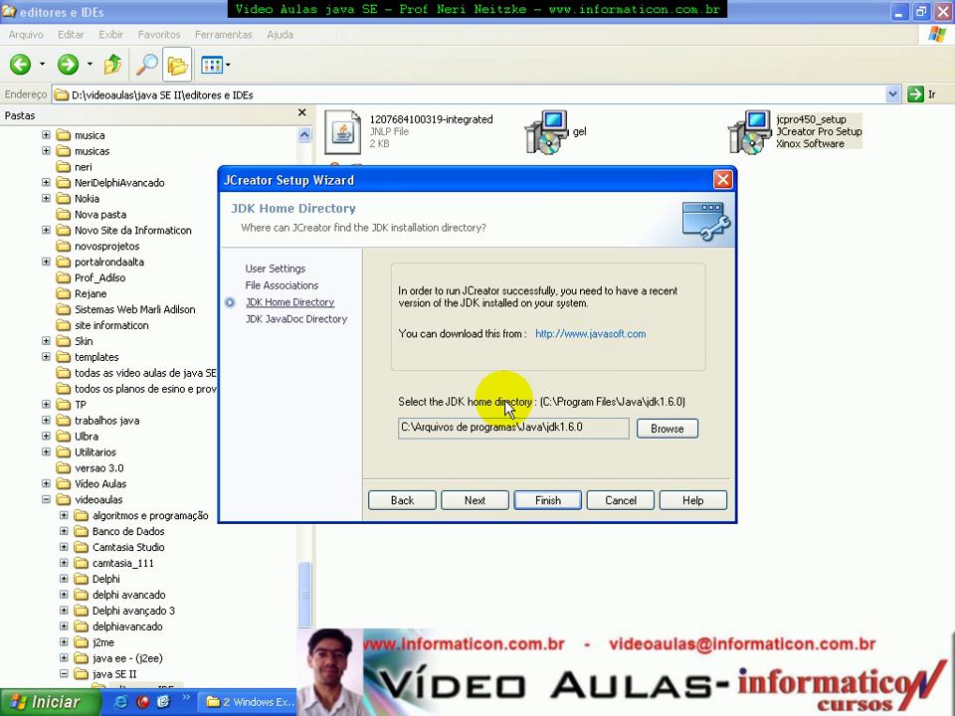
Step: Finish the setup wizard with JDK home C:\Arquivos de programas\Java\jdk1.6.0 and no JavaDoc directory, and dismiss the startup tip
click(591, 427)
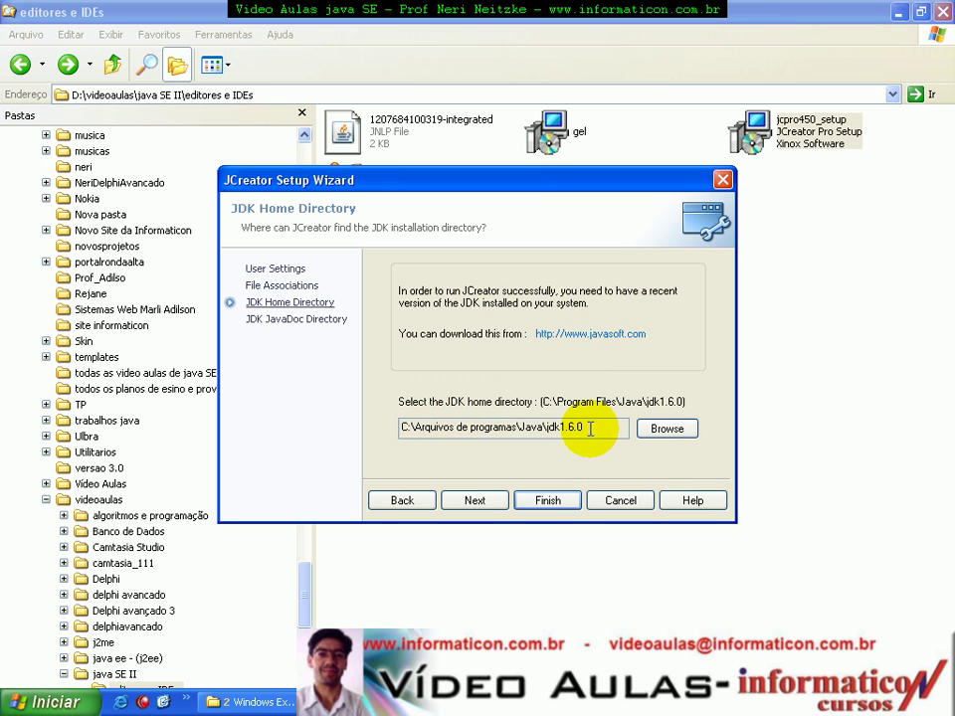
drag(593, 427, 342, 405)
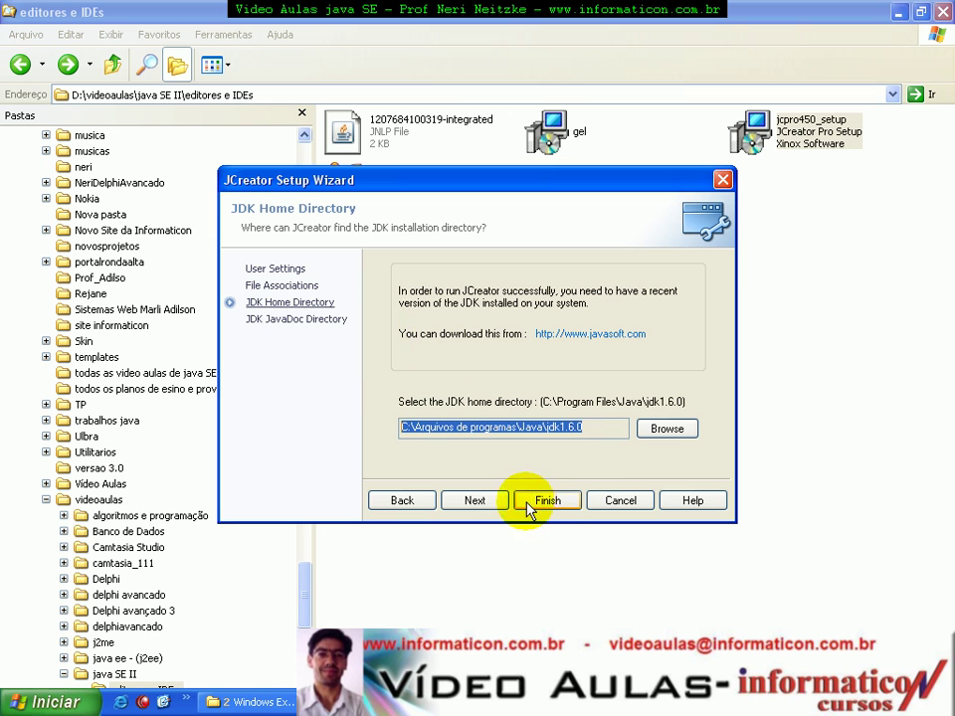
click(481, 505)
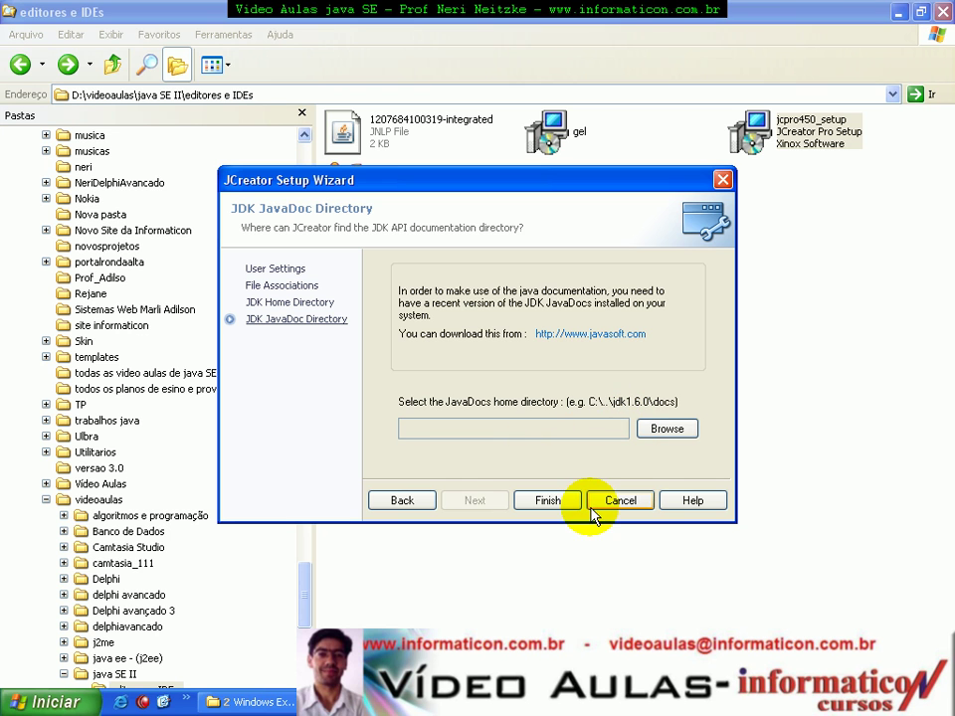
click(548, 498)
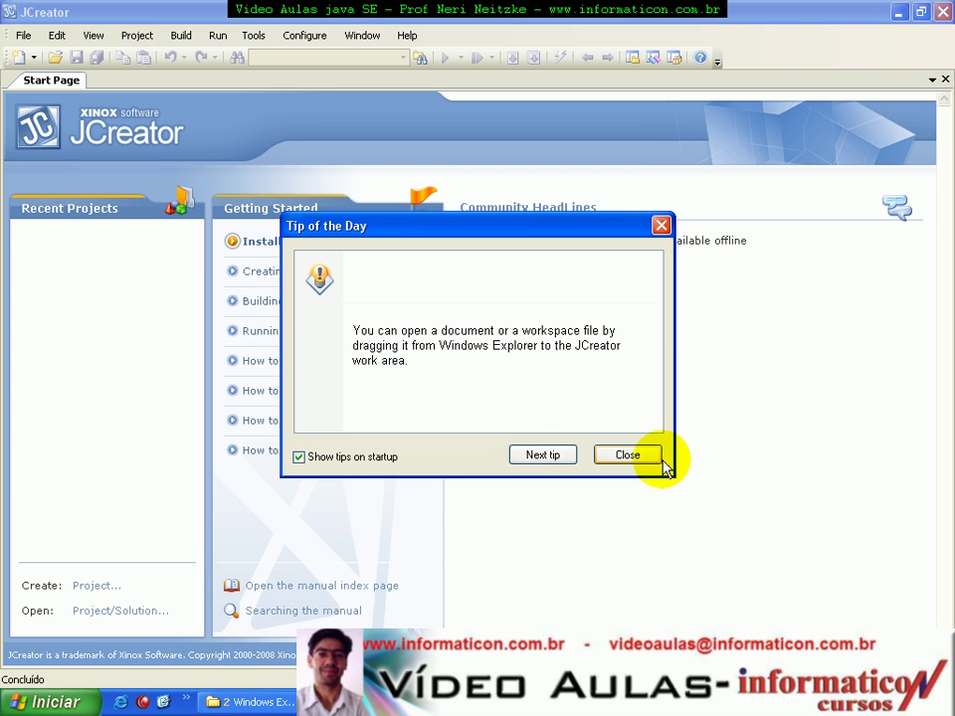
click(632, 458)
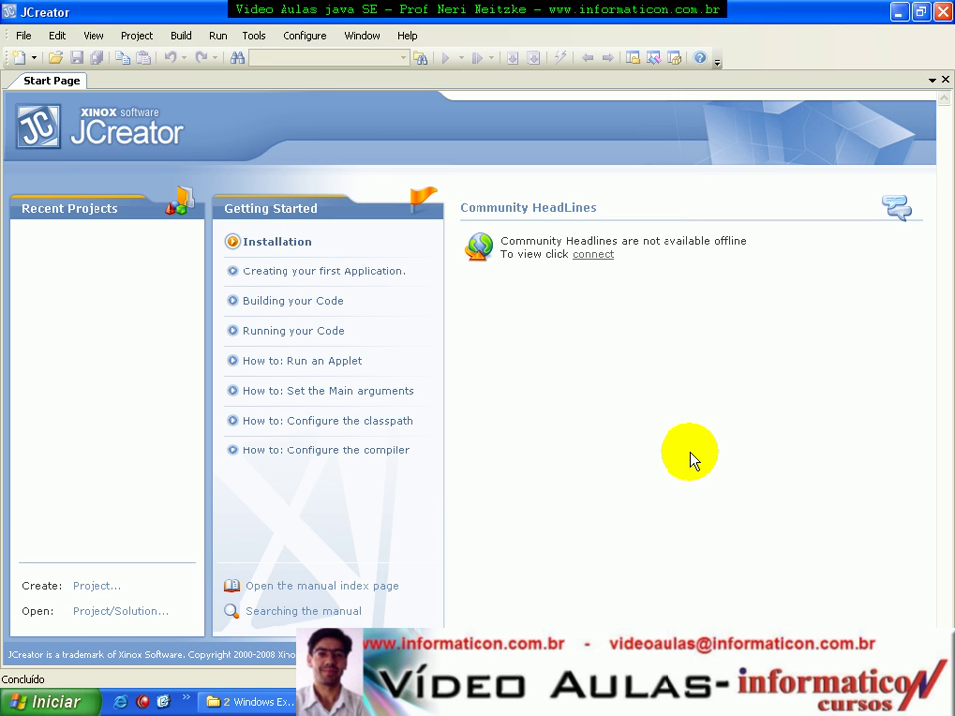
Step: View the JCreator version information and its linked website in Firefox, then return to JCreator and close the information dialog
click(407, 37)
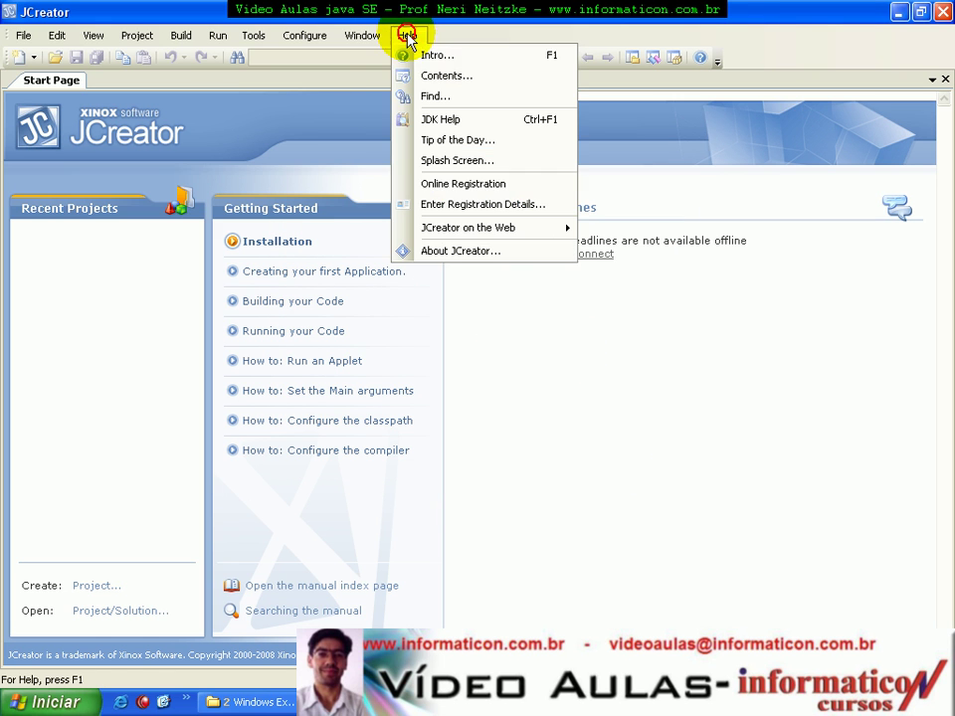
click(435, 252)
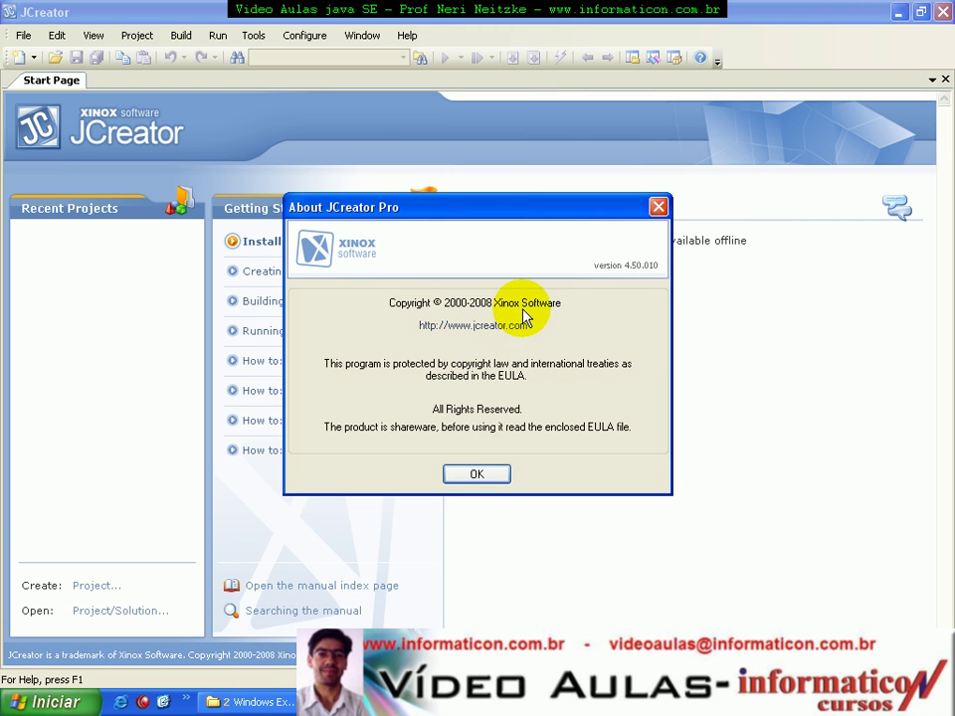
click(465, 327)
mouse_move(368, 206)
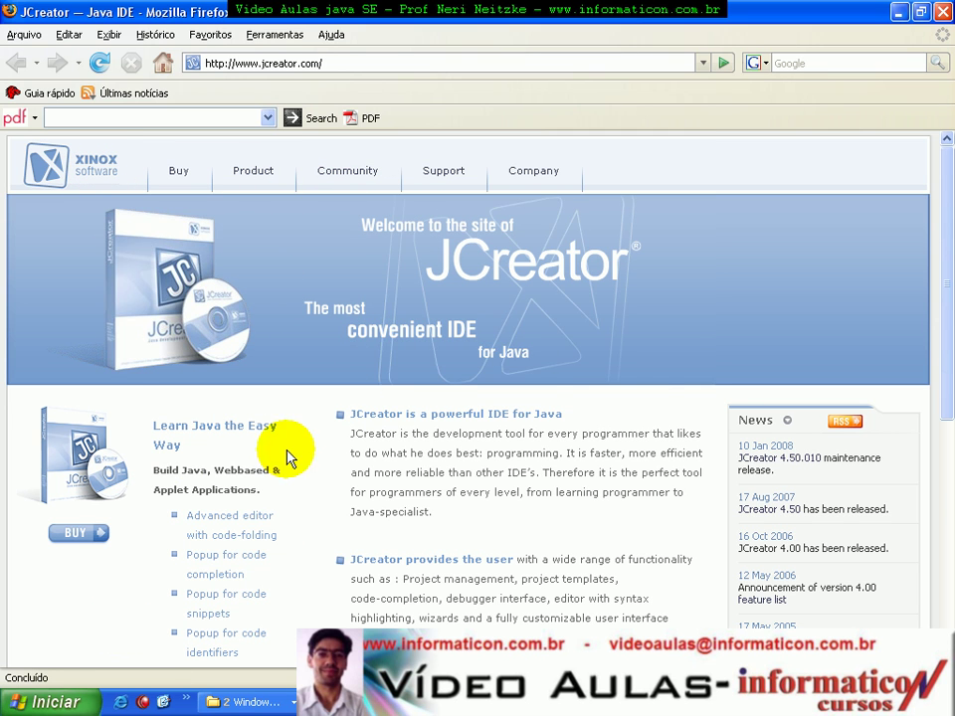
drag(944, 281, 939, 192)
key(alt+Tab)
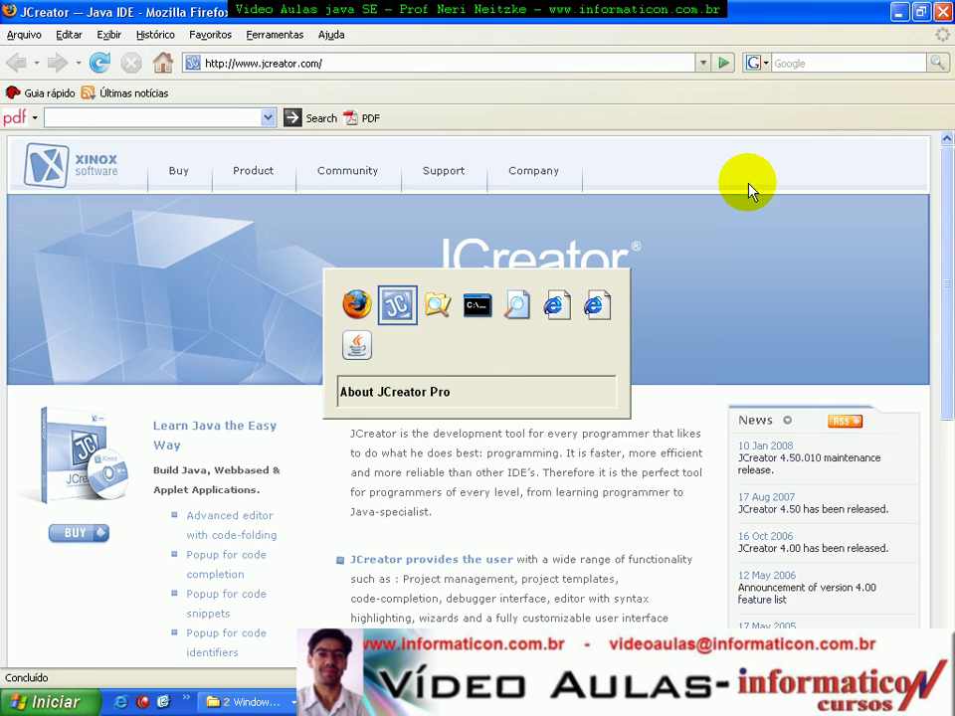
click(475, 474)
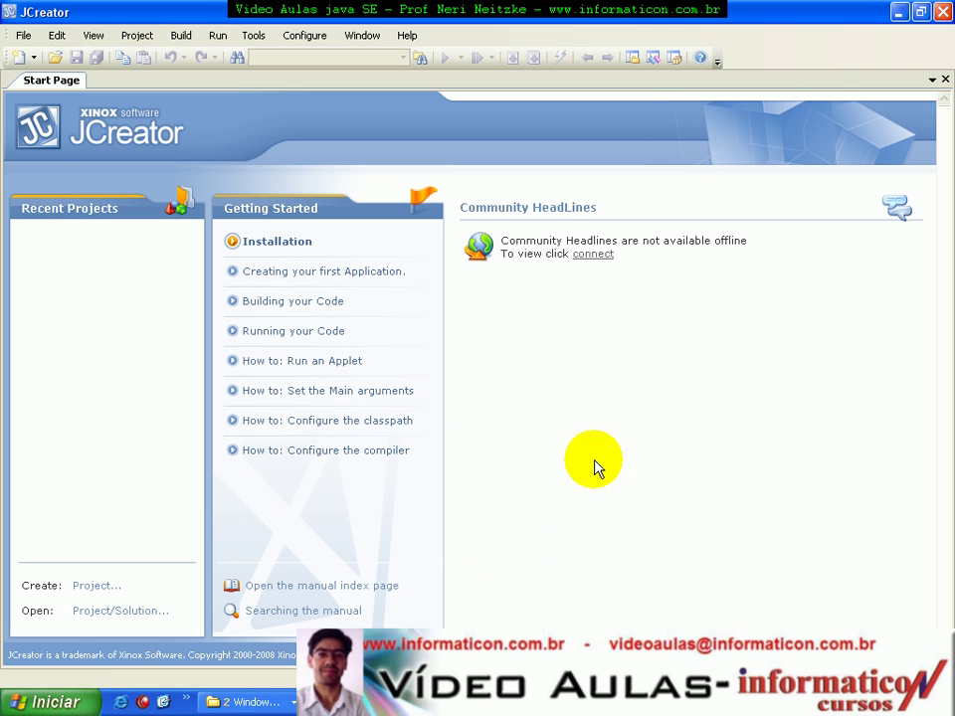
Step: Start a new project from the Empty Project template and name it aulas_neri
click(91, 586)
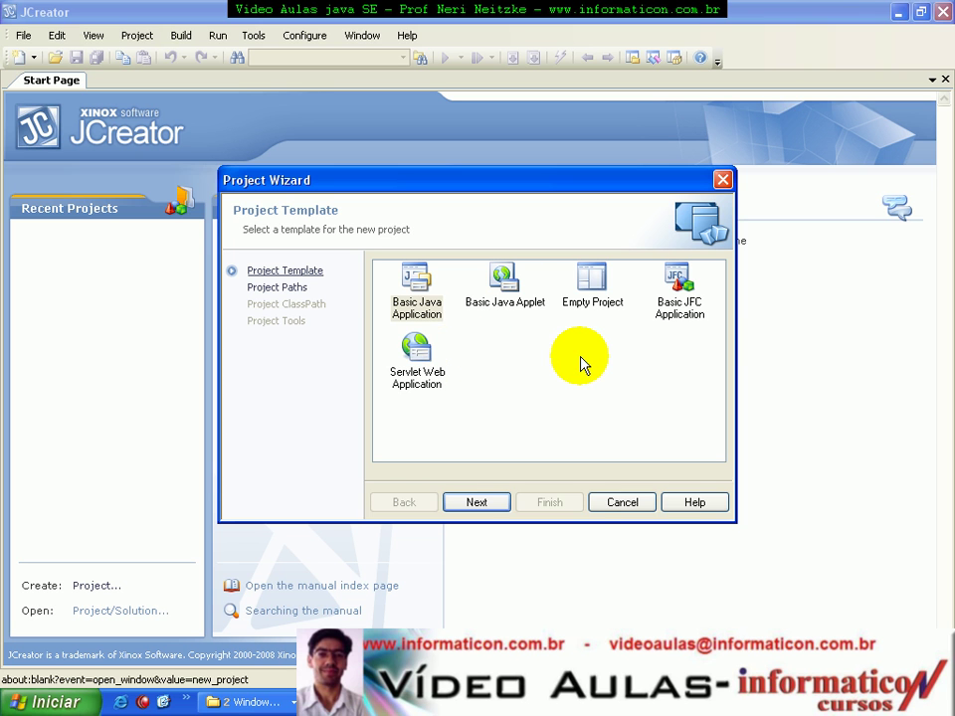
click(593, 275)
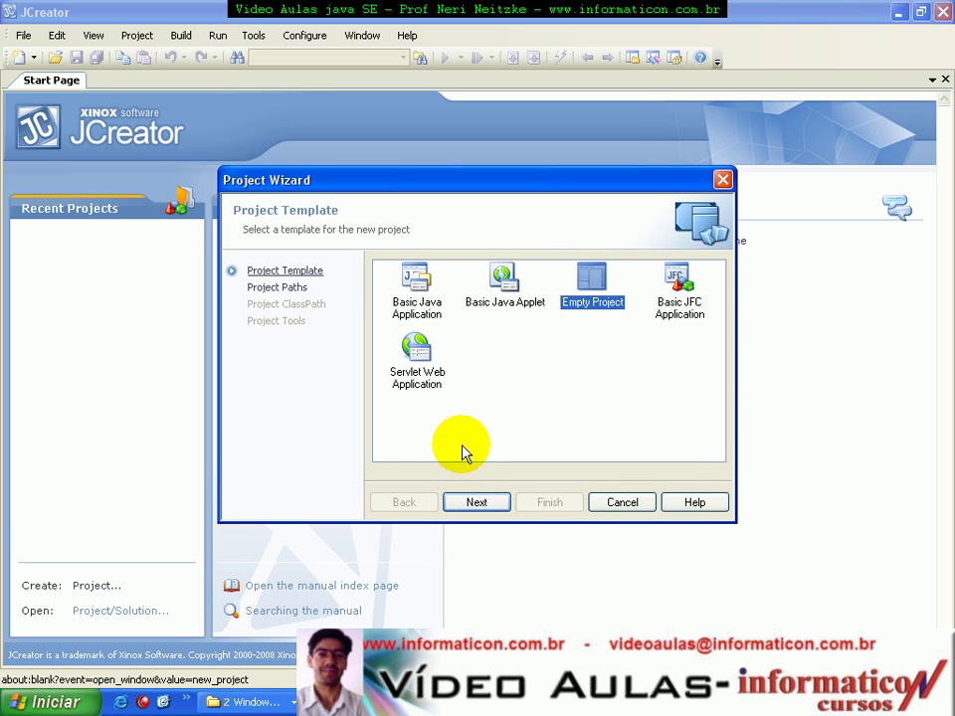
click(482, 505)
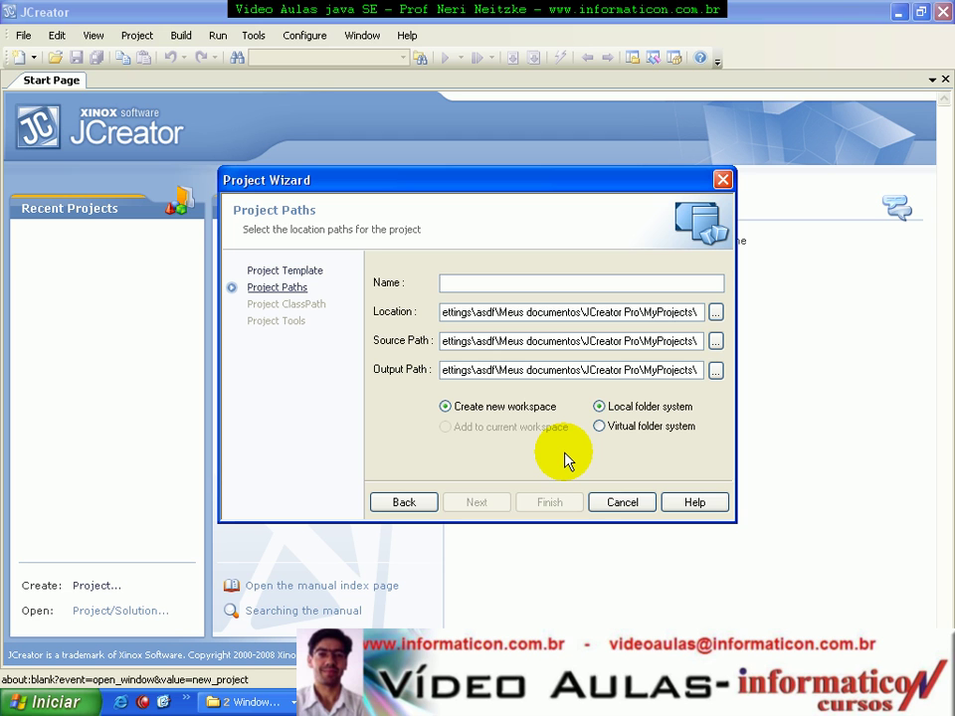
text(aulas_neri)
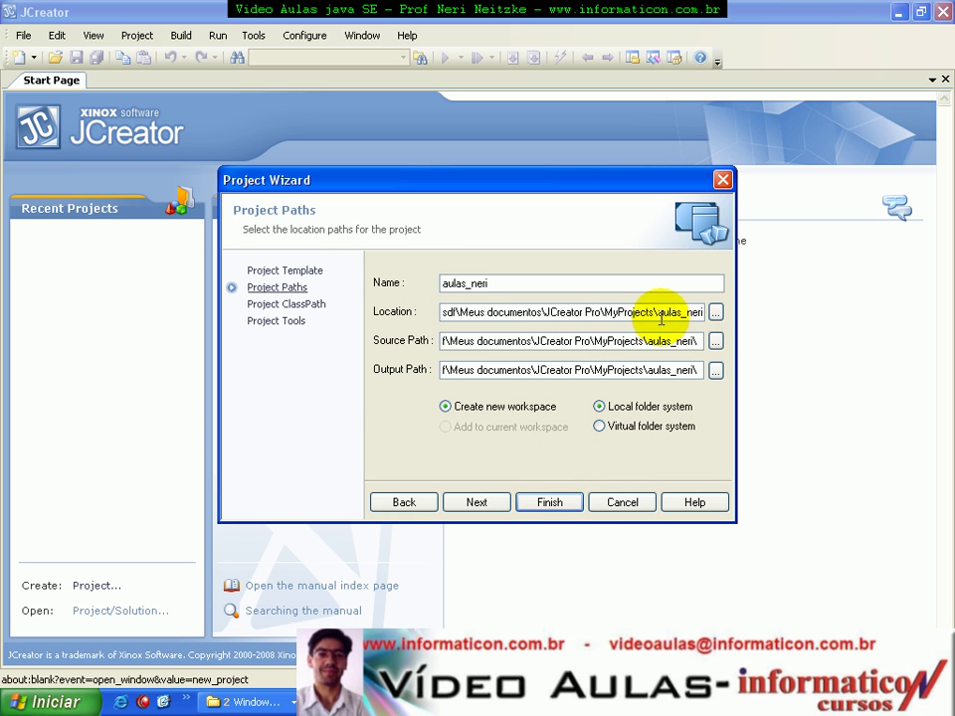
Step: Set the project location to d:\videoaulas\java SE II\jcreator\aulas_neri
drag(660, 314, 252, 309)
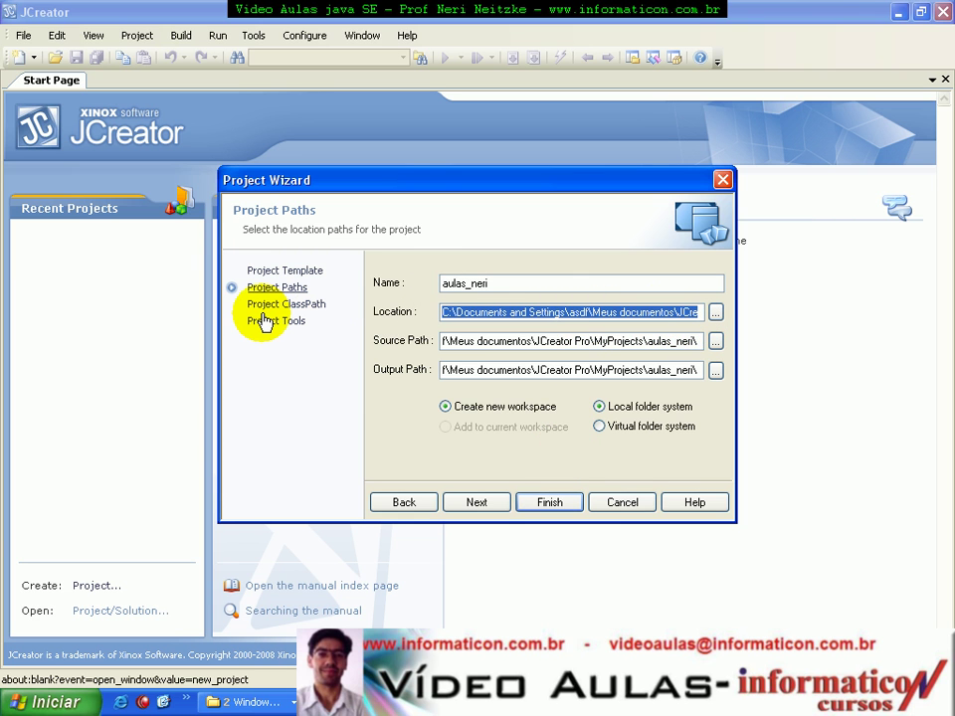
text(d:\videoaulas\java SE II)
key(BackSpace)
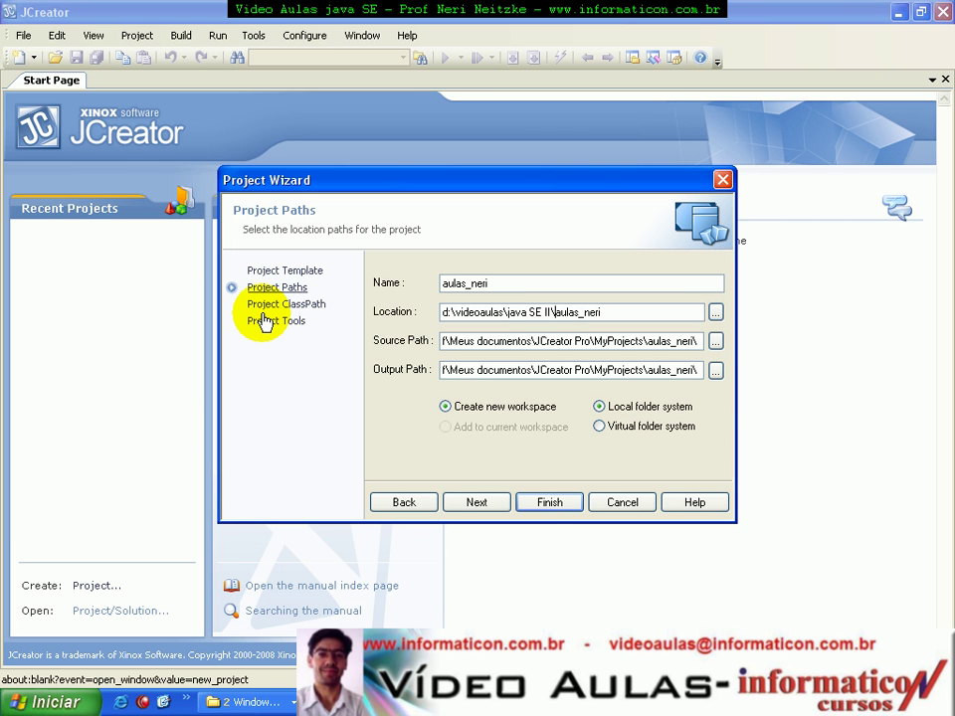
text(\jcreator)
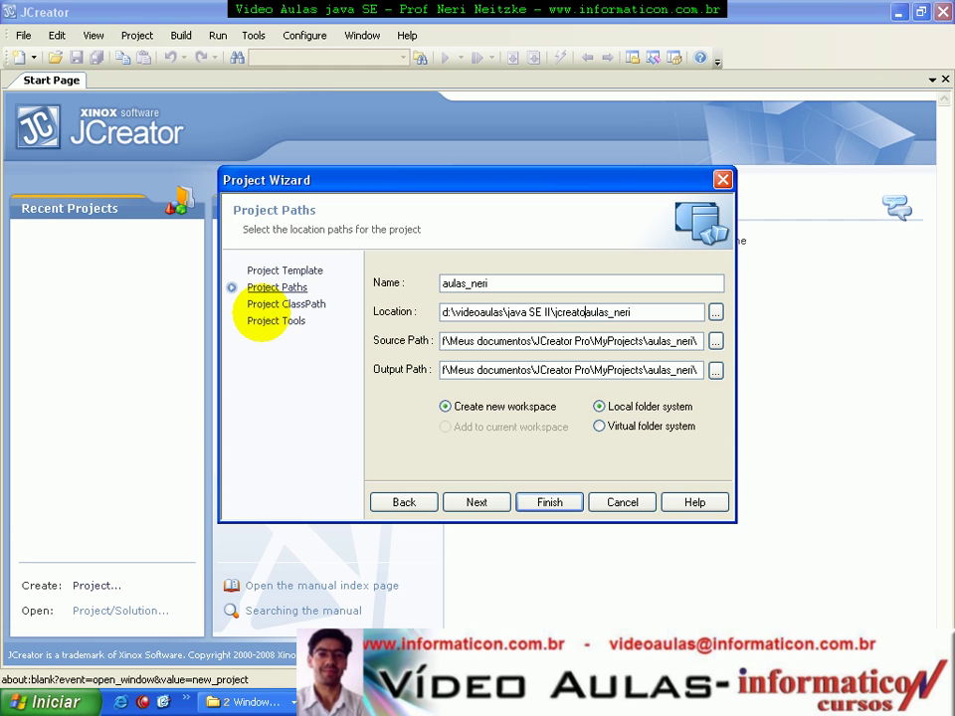
text(\)
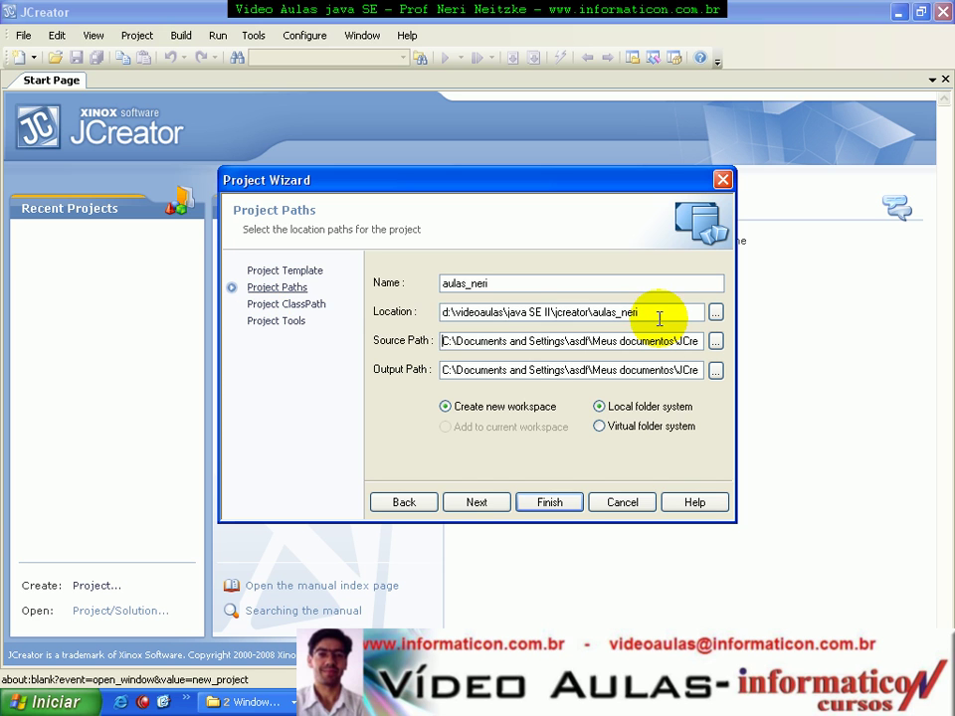
Step: Copy the project location path into both the source path and the output path
click(299, 285)
key(ctrl+c)
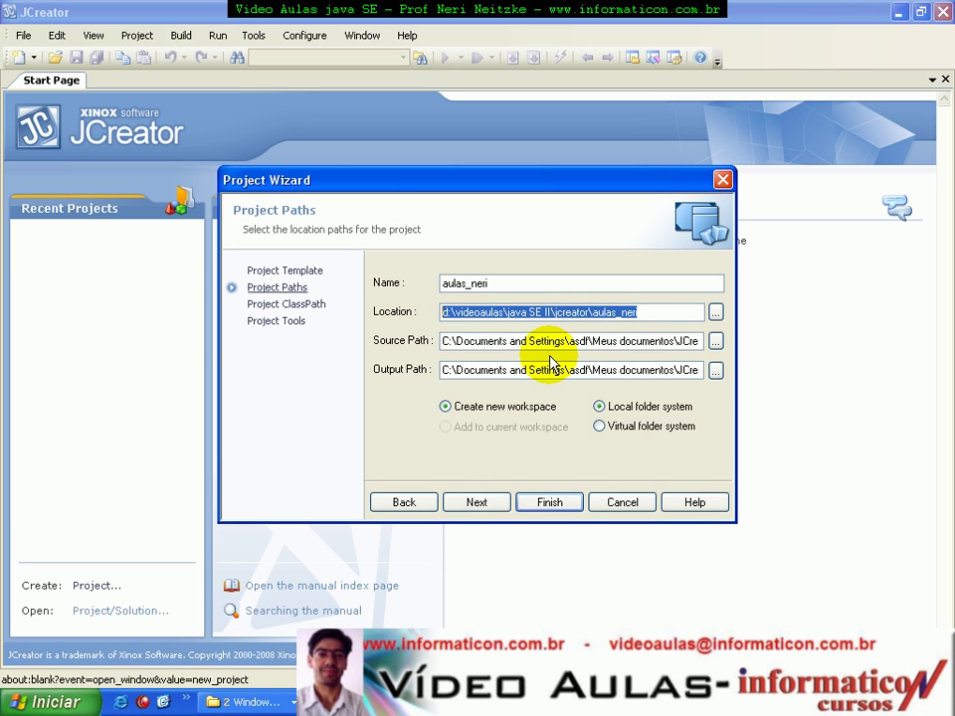
click(478, 340)
double_click(479, 340)
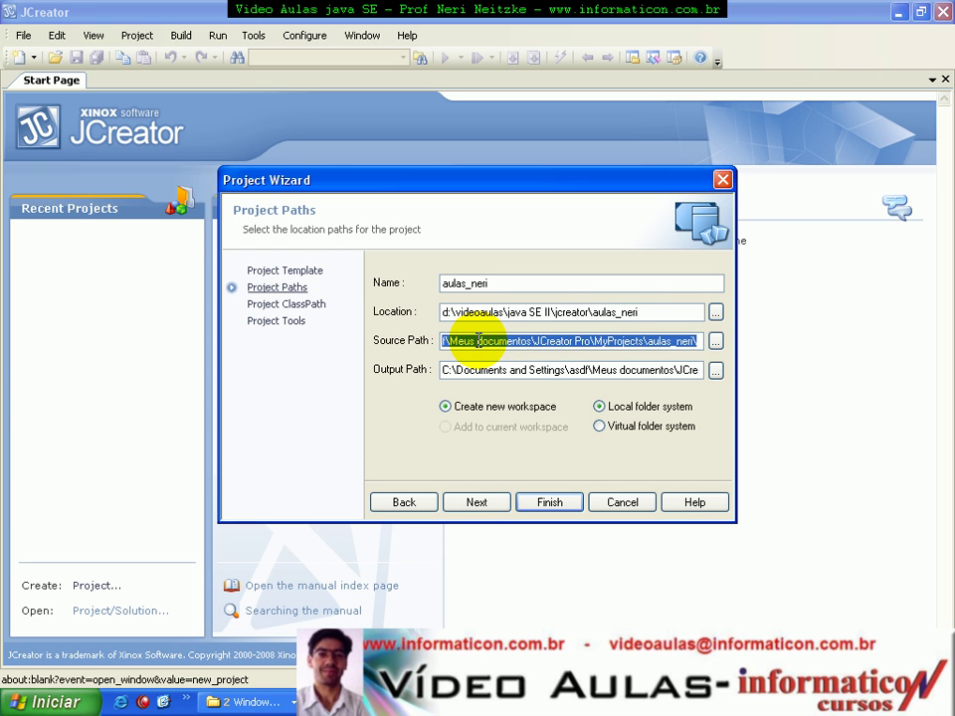
key(ctrl+v)
key(Tab)
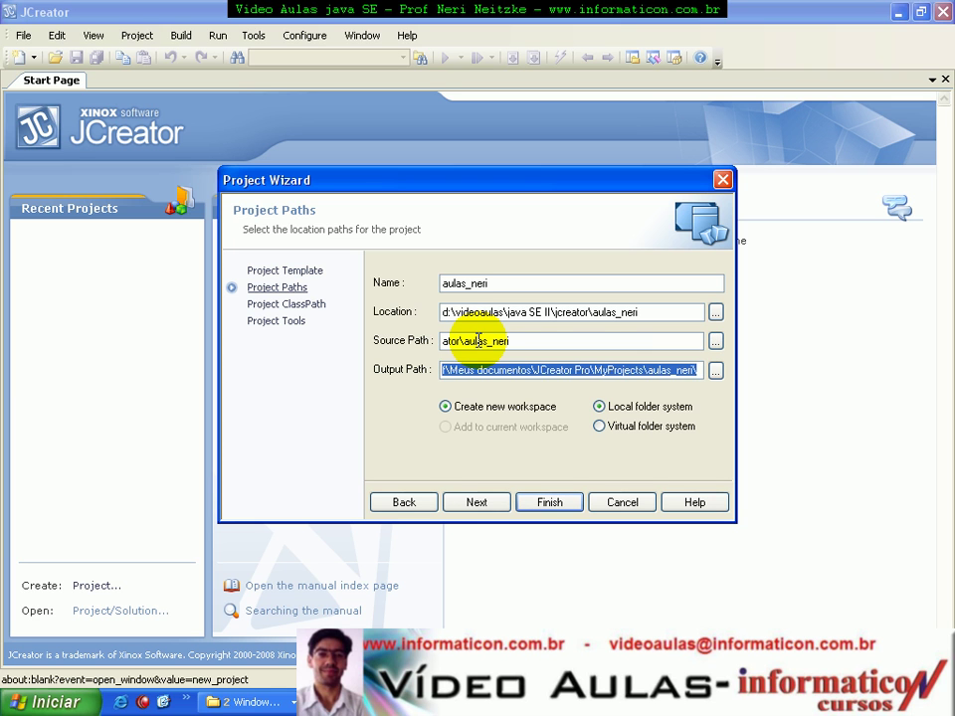
key(ctrl+v)
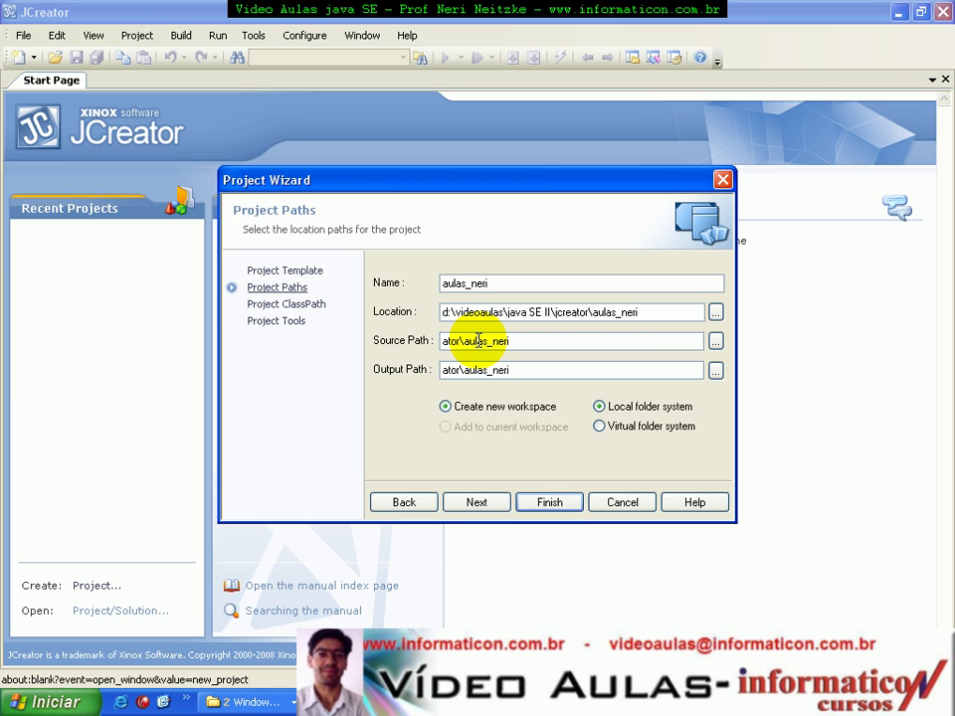
Step: Create the project with the JDK version 1.6.0 profile and the default compiler tool
click(488, 503)
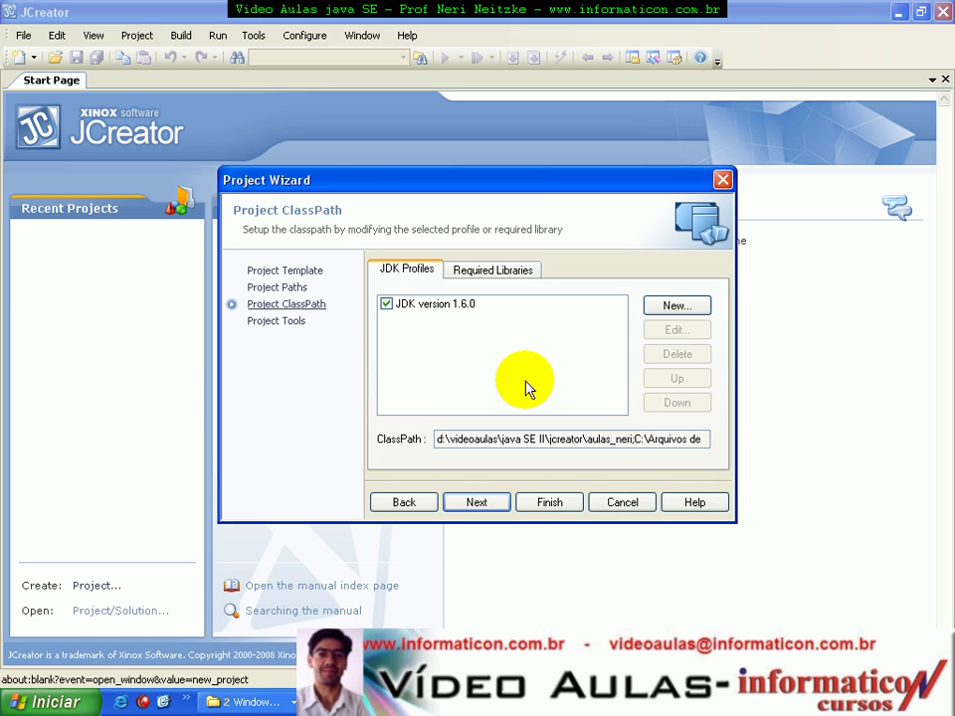
click(485, 504)
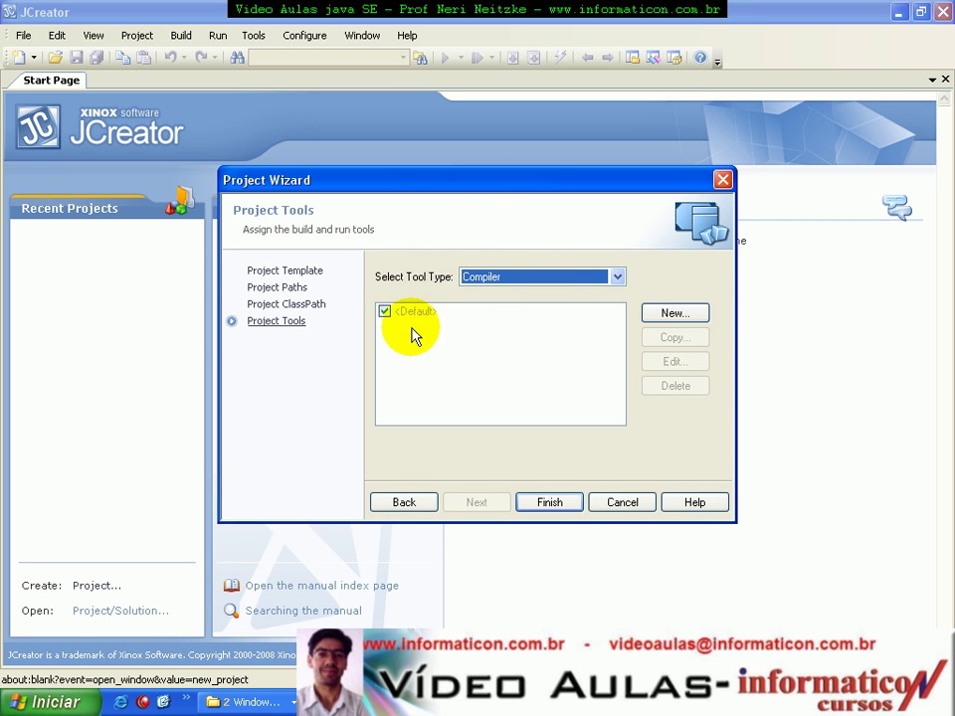
click(470, 274)
click(557, 504)
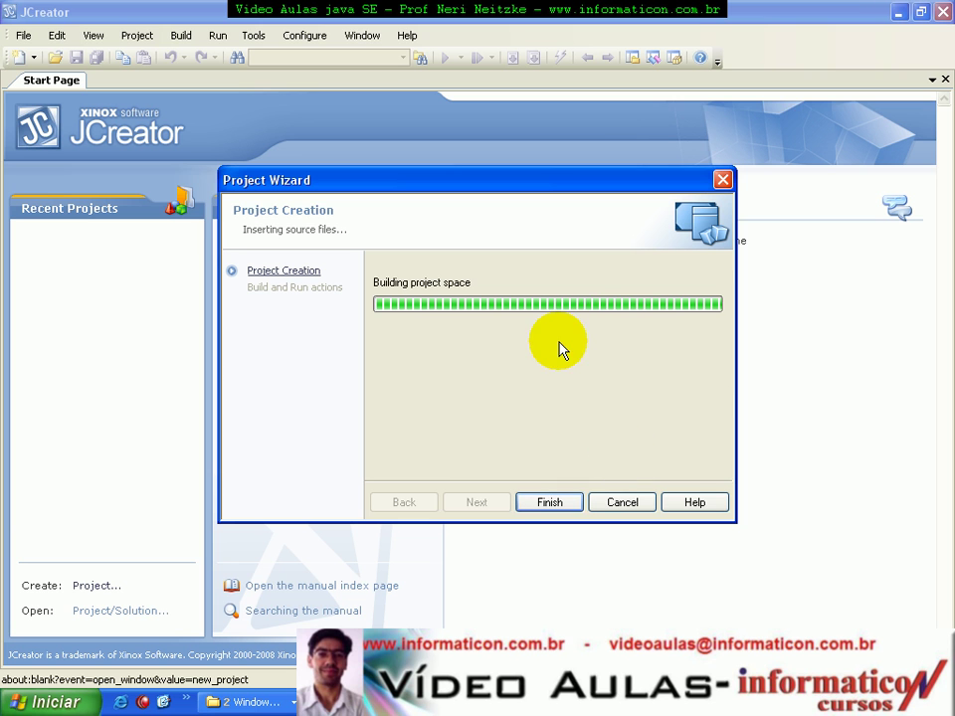
Step: Build the newly created aulas_neri project and widen the File View pane
click(552, 503)
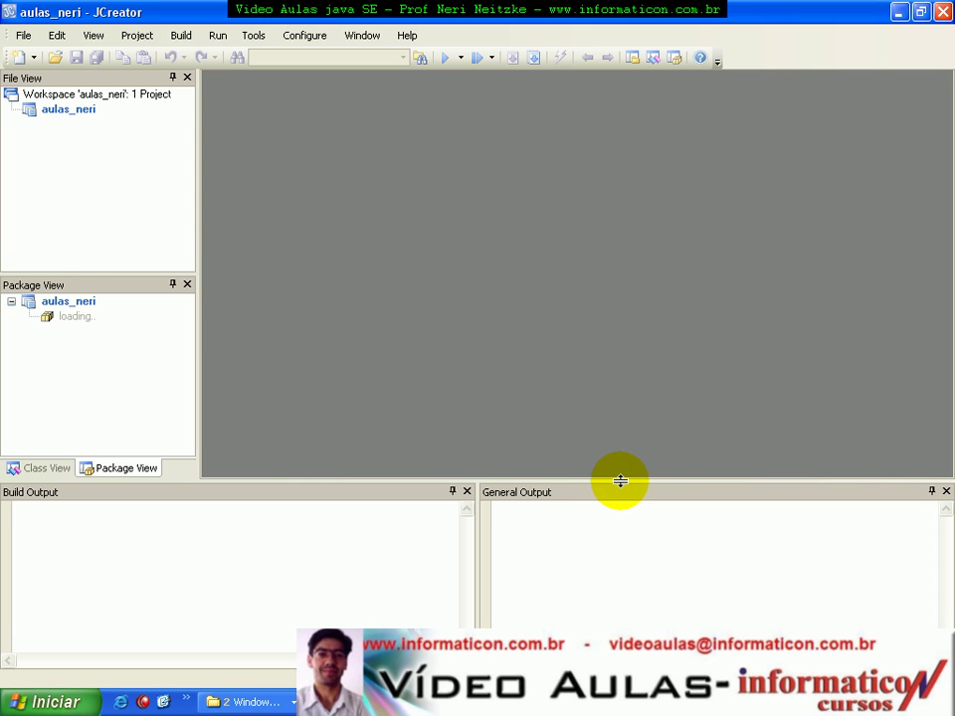
click(37, 114)
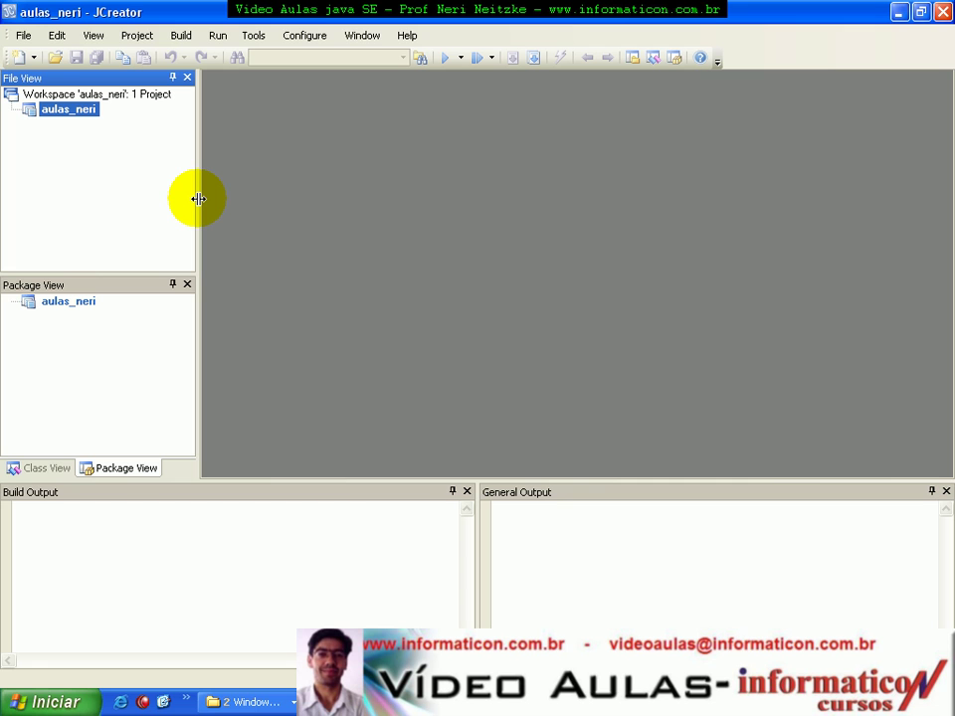
key(F7)
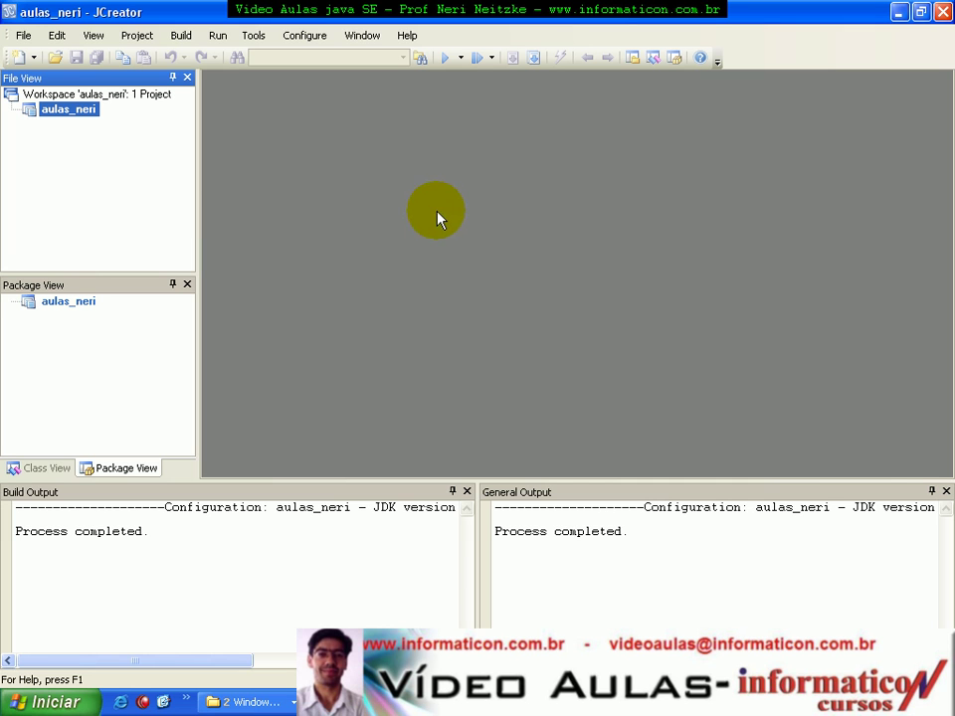
drag(199, 191, 262, 191)
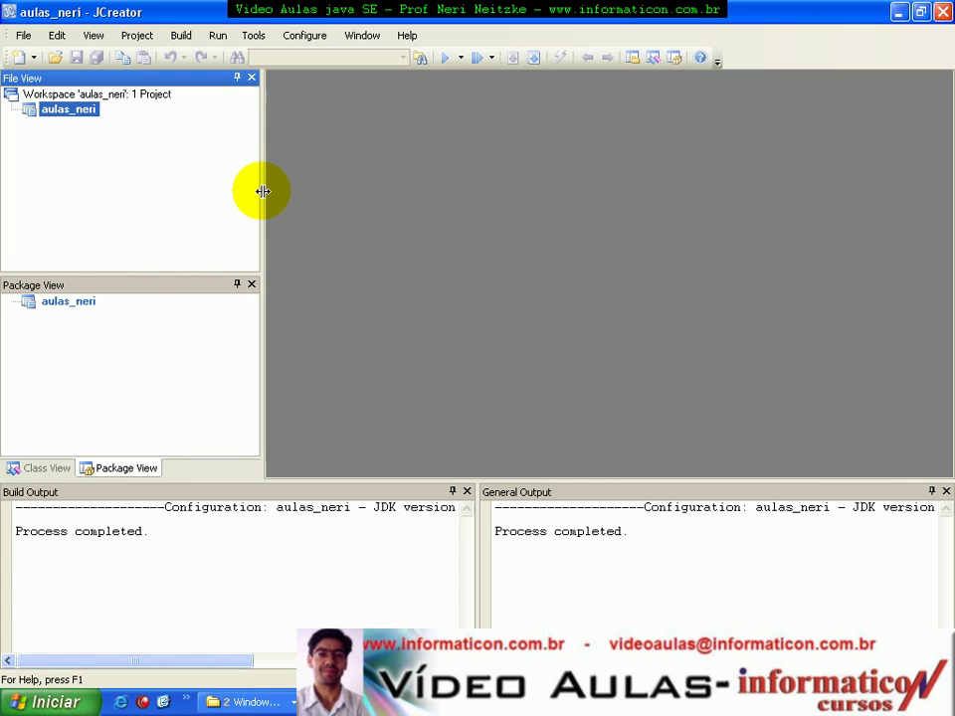
Step: Start adding a new file to the aulas_neri project using the Empty Java File template from Java Classes
right_click(72, 117)
mouse_move(147, 149)
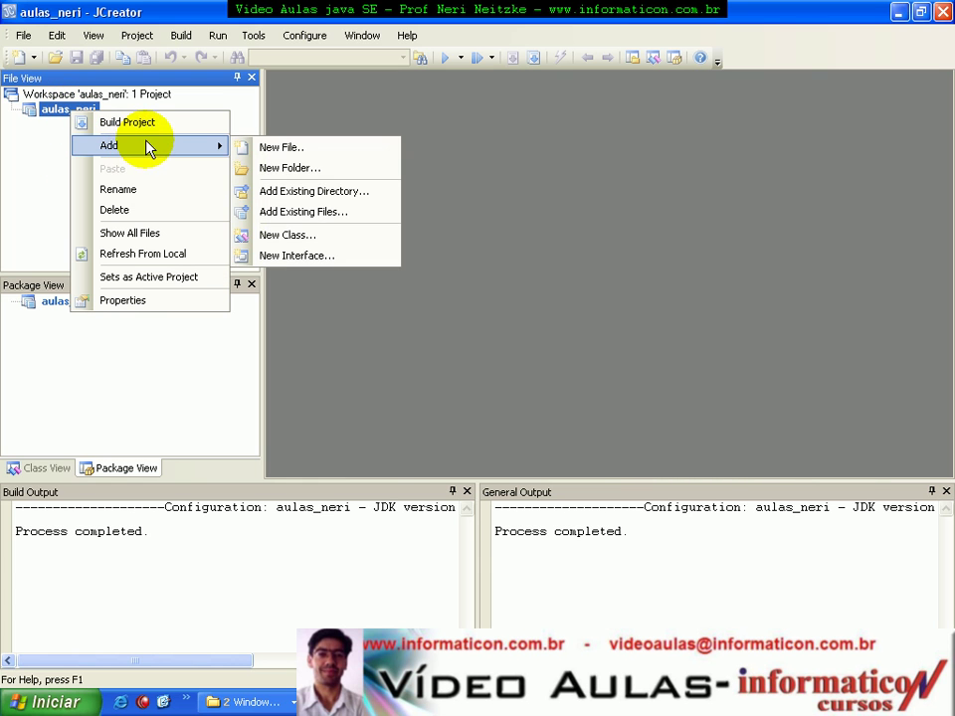
click(317, 151)
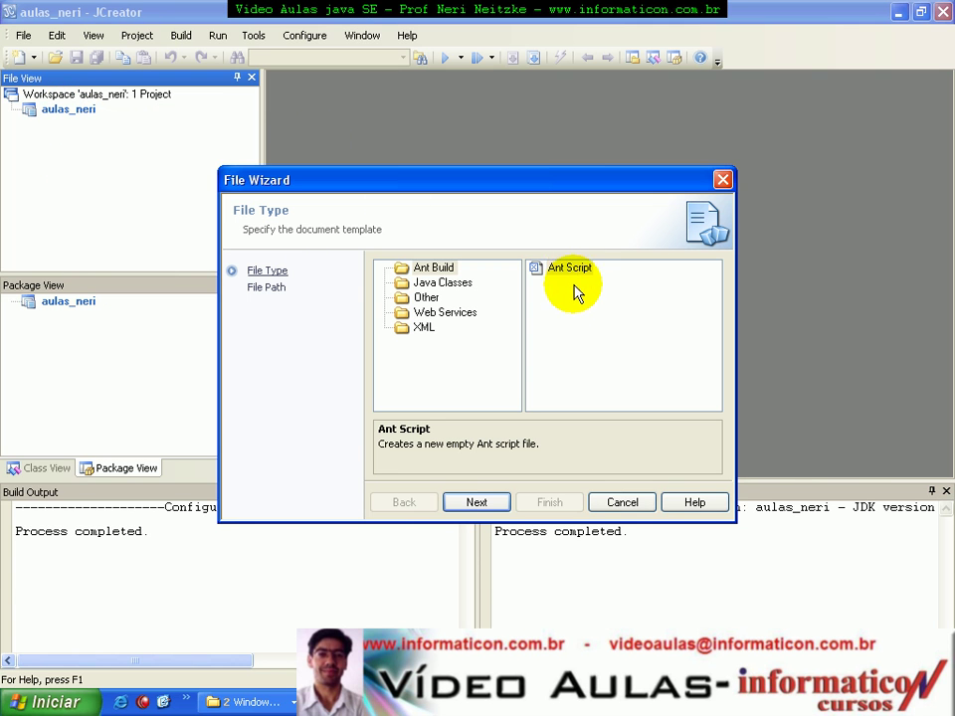
click(494, 312)
click(424, 328)
click(442, 313)
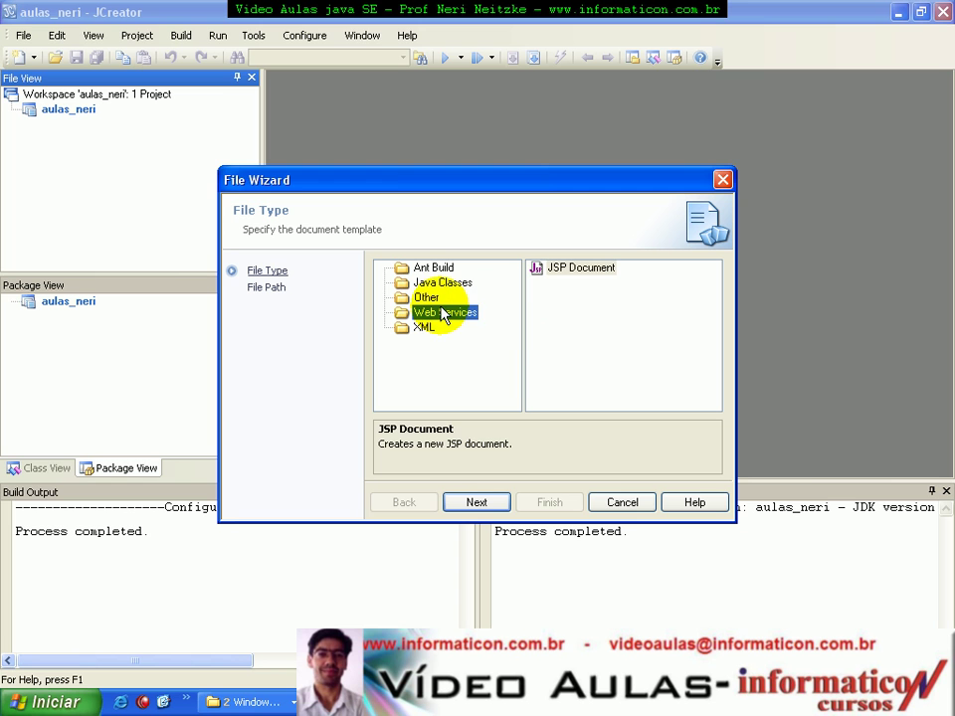
click(426, 298)
click(442, 283)
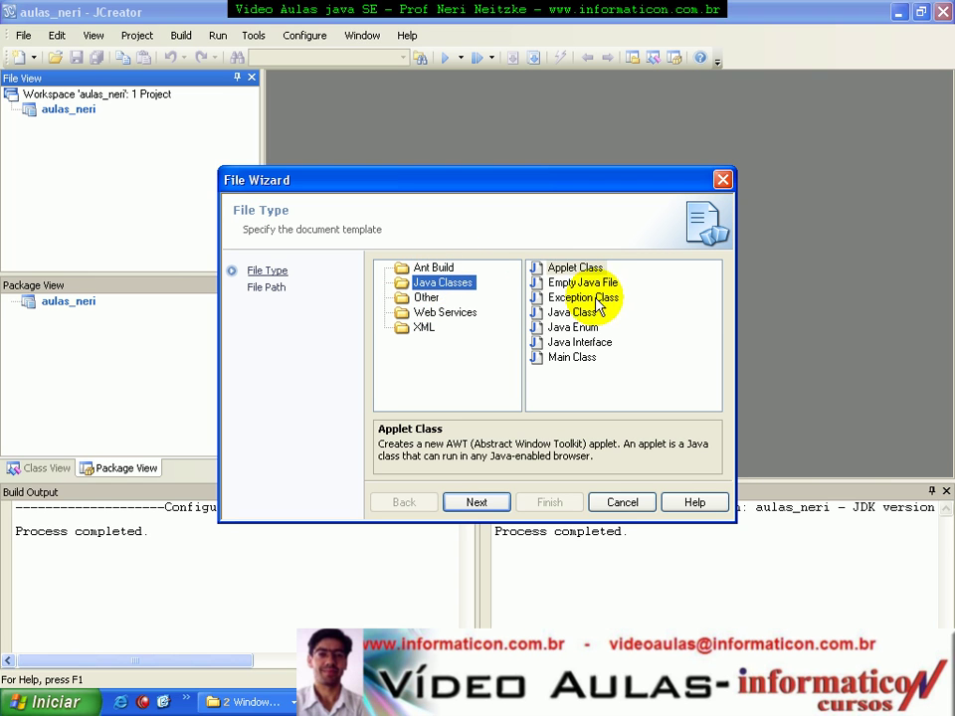
click(557, 283)
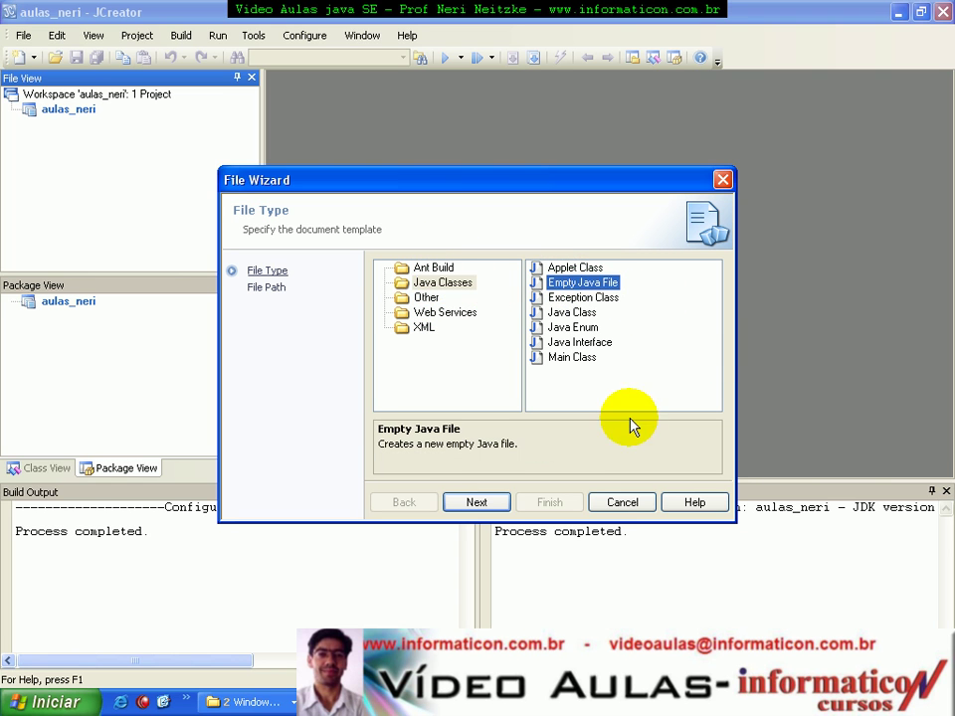
click(492, 506)
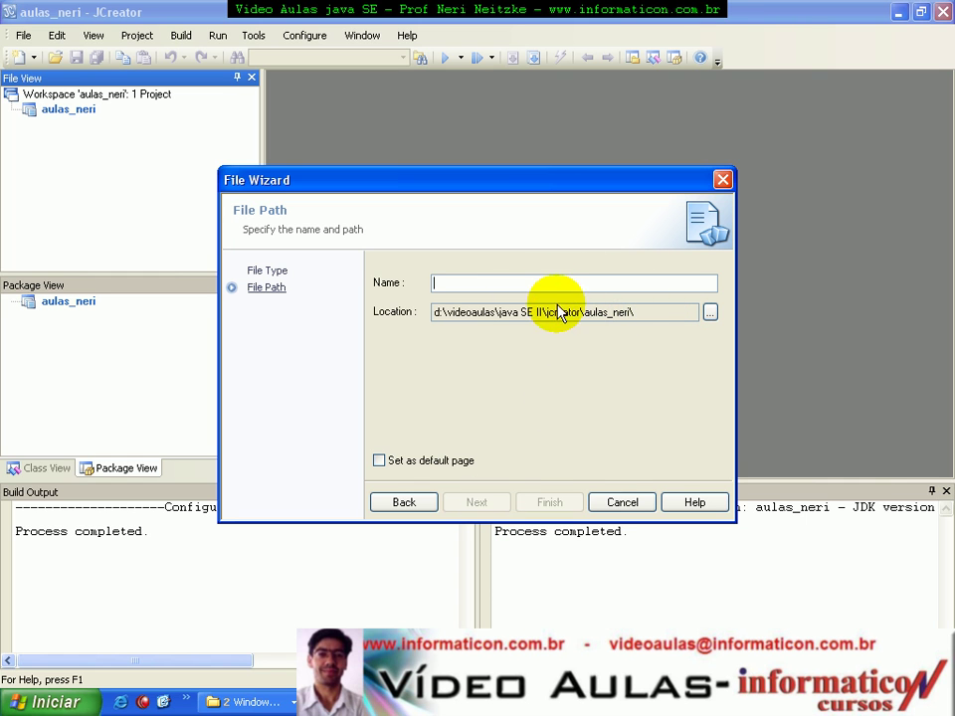
Step: Look through the project files in D:\videoaulas\java SE II\jcreator\aulas_neri in Windows Explorer, then return to the JCreator File Wizard
key(alt+Tab)
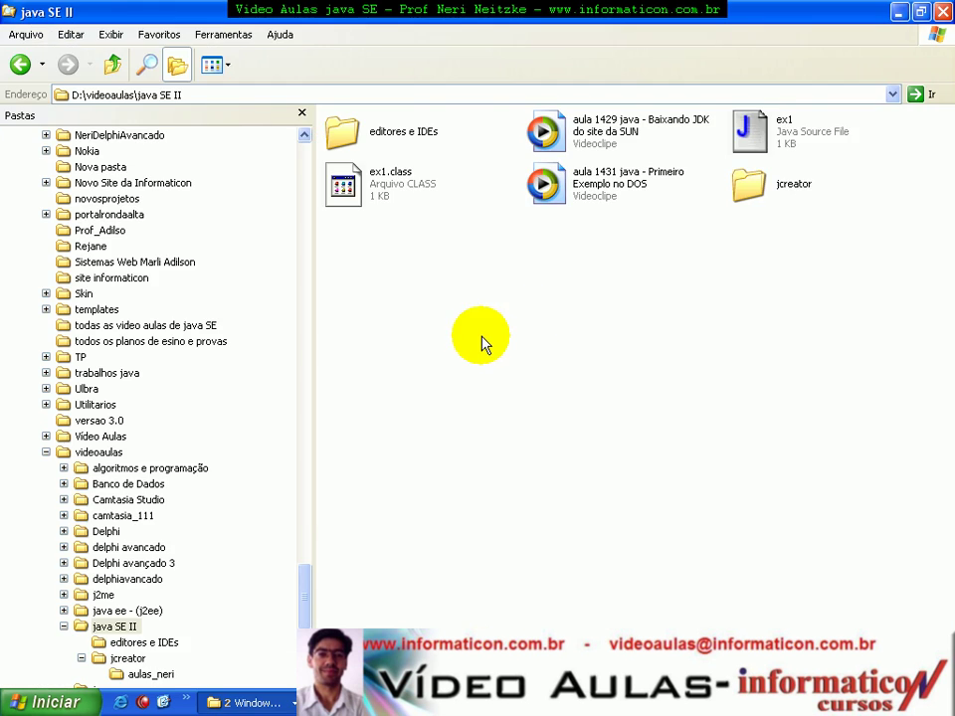
double_click(748, 183)
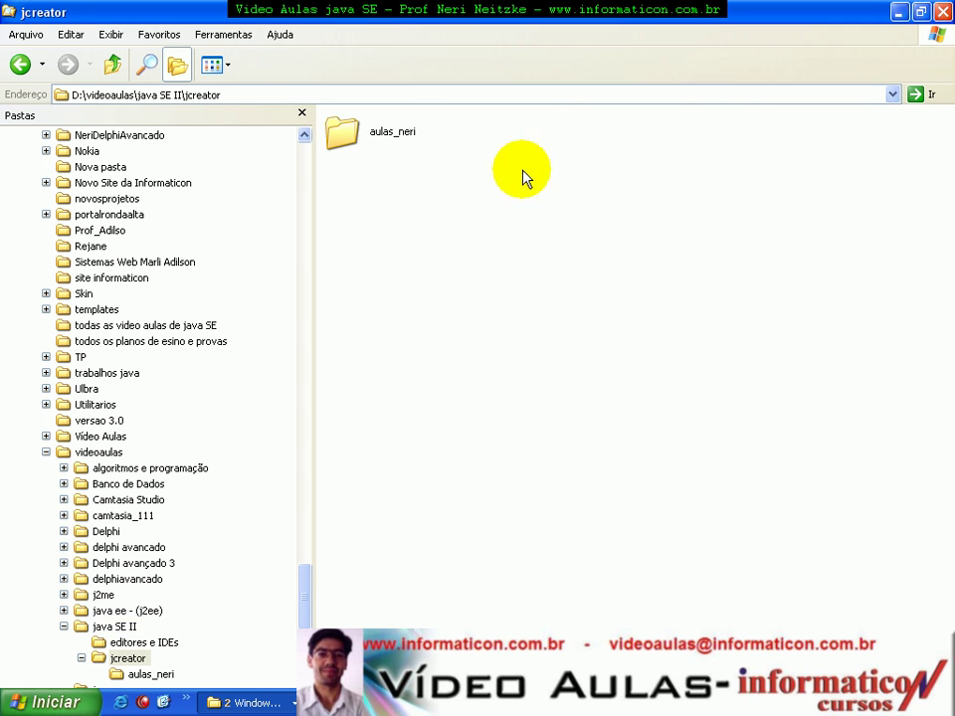
double_click(342, 130)
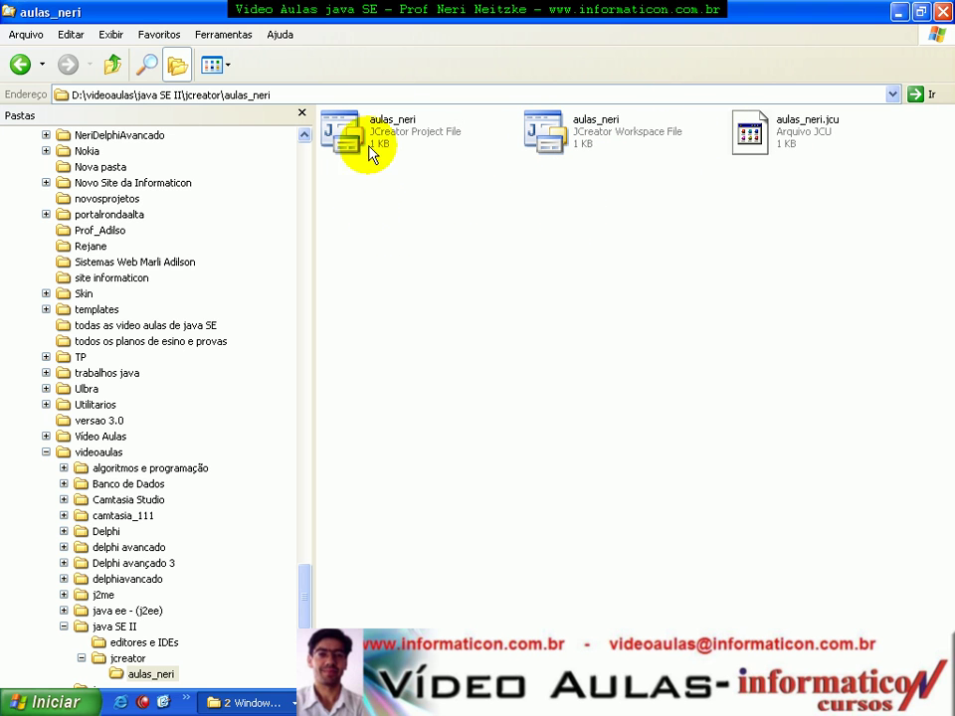
key(super+space)
click(597, 307)
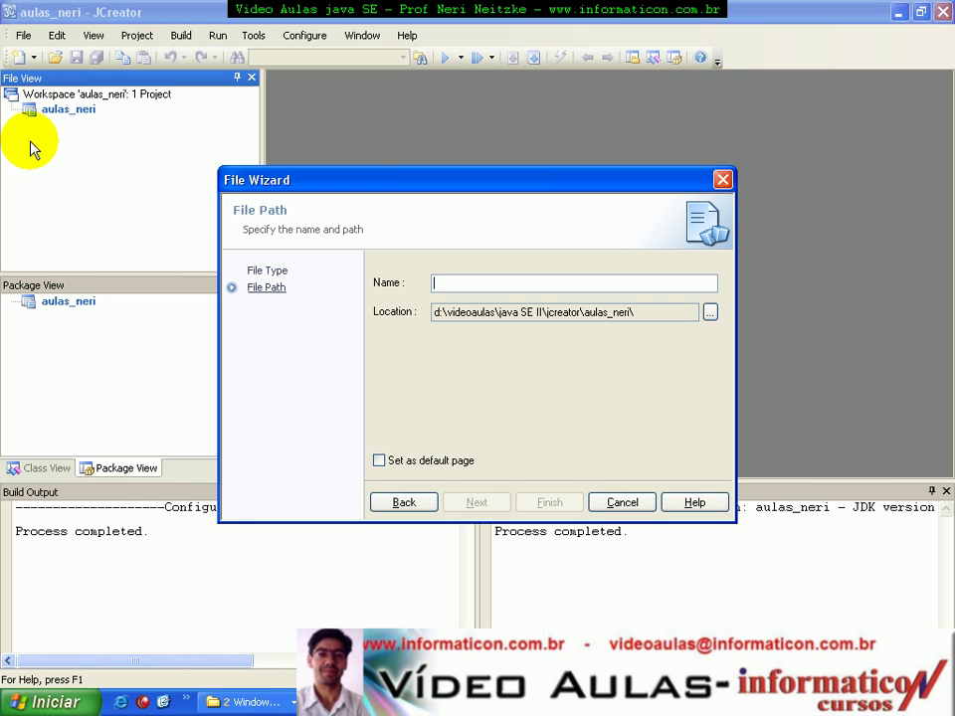
Step: Create the file as ex1.java in the project location and locate it in the aulas_neri folder in Windows Explorer
click(551, 289)
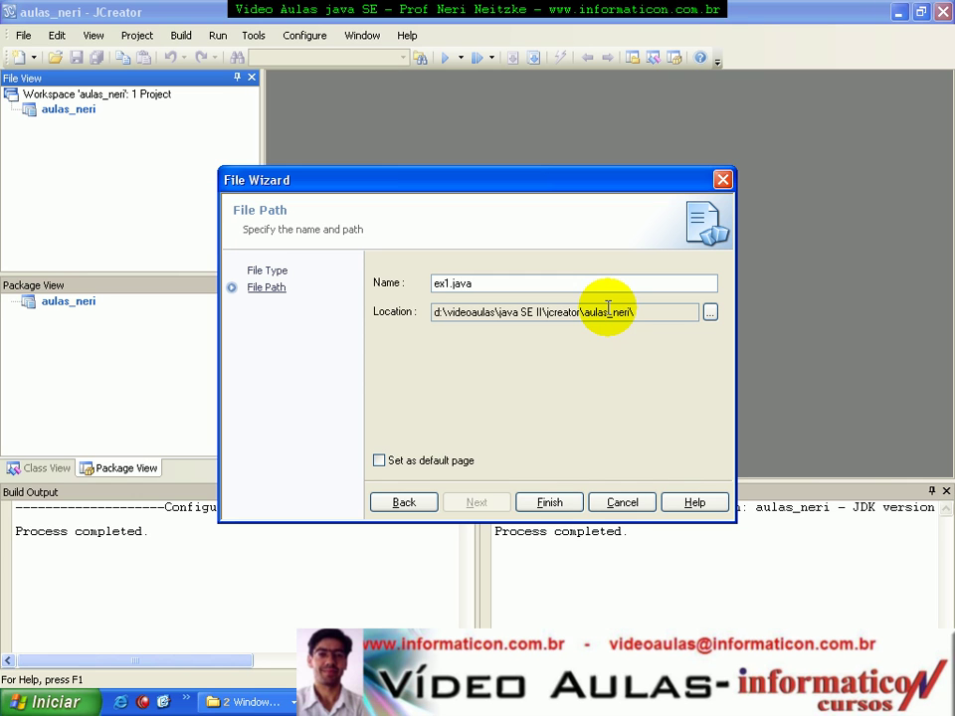
click(548, 501)
key(alt+Tab)
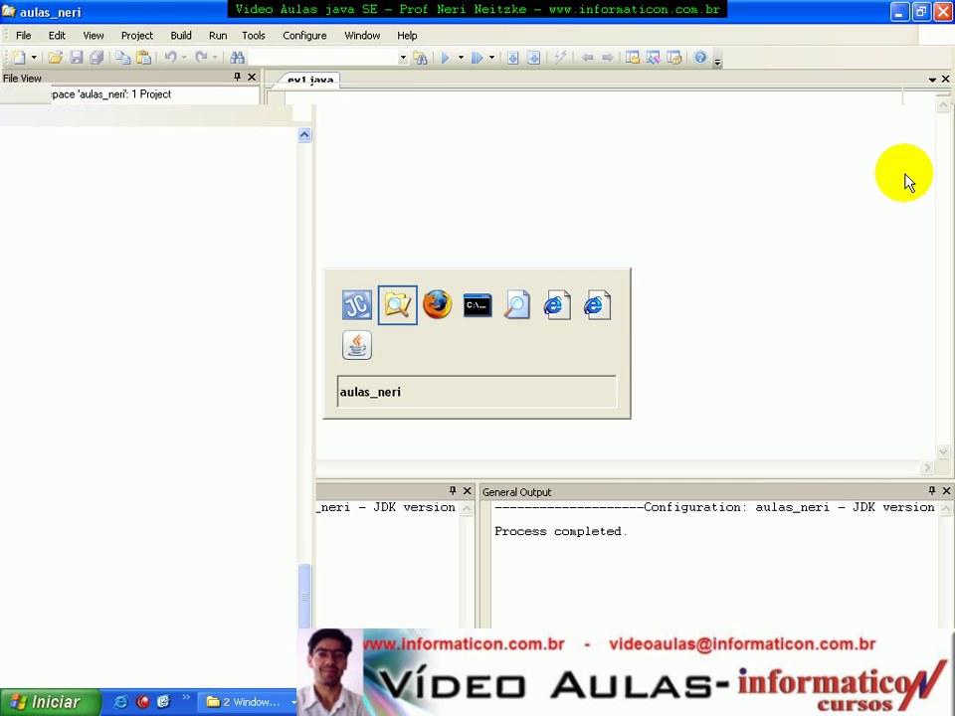
click(365, 194)
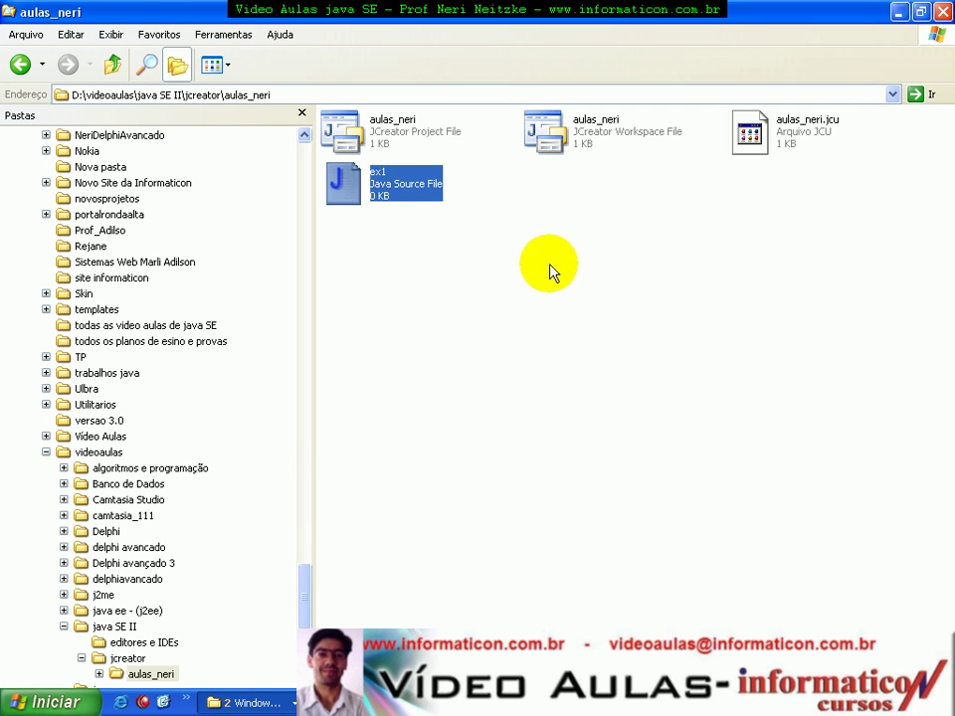
Step: Open the ex1 source file from the java SE II folder in Notepad, copy all its code and close it
key(alt+Tab)
key(alt+Tab)
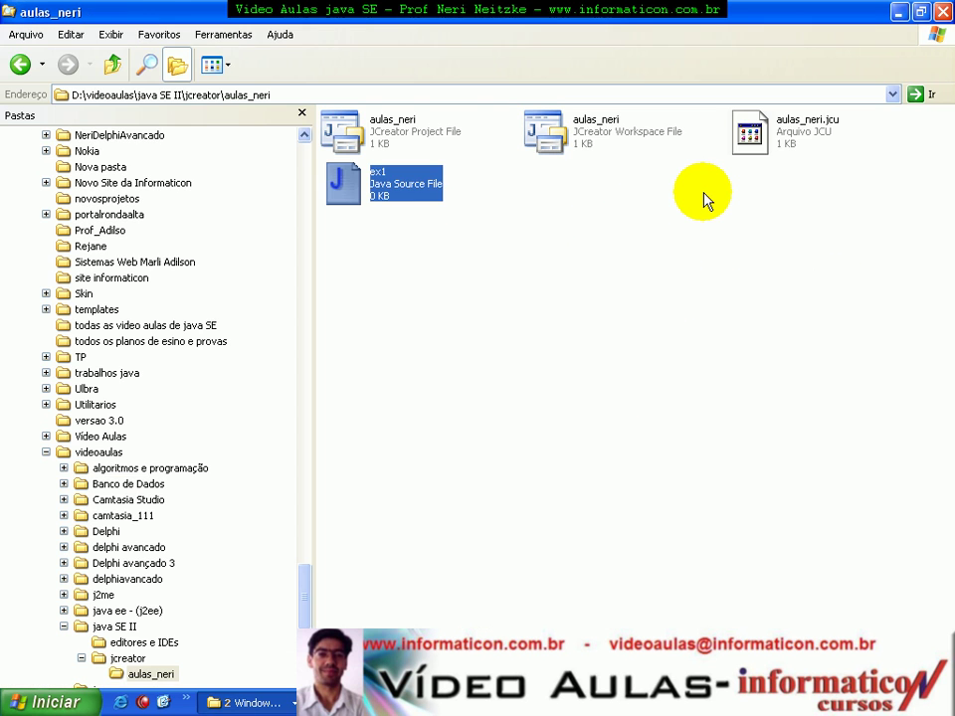
click(110, 65)
click(110, 66)
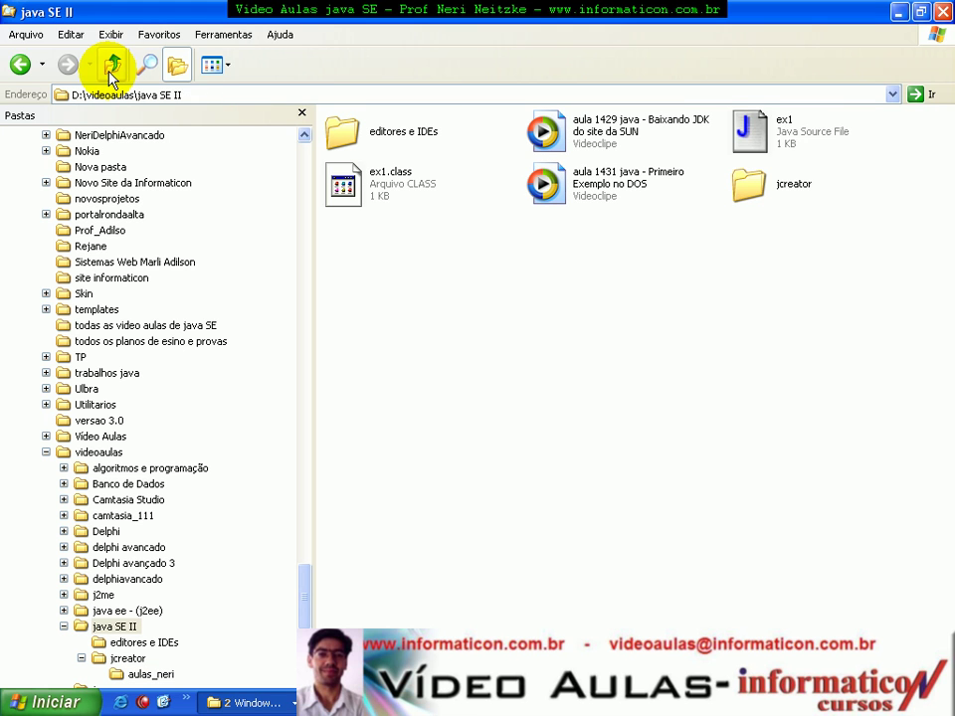
right_click(753, 134)
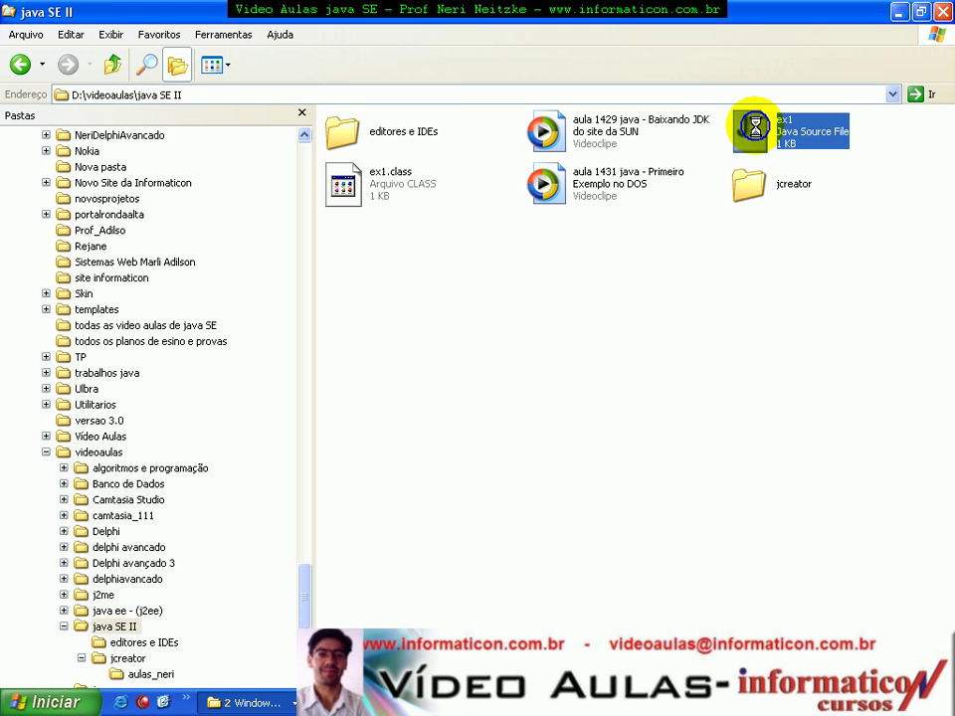
mouse_move(899, 205)
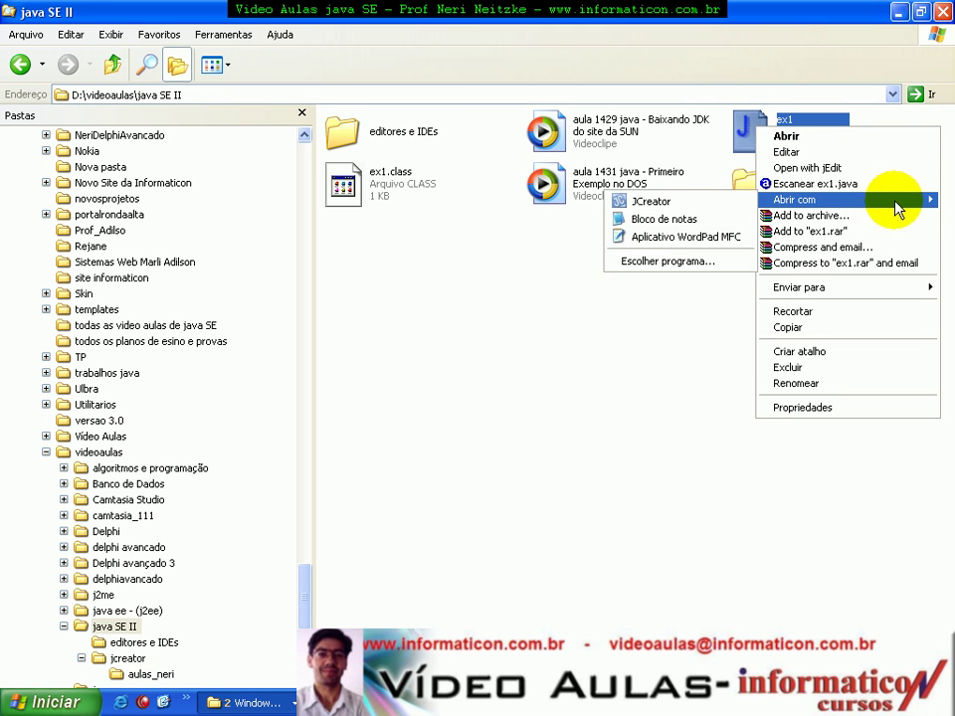
click(677, 215)
drag(106, 262, 17, 133)
key(ctrl+c)
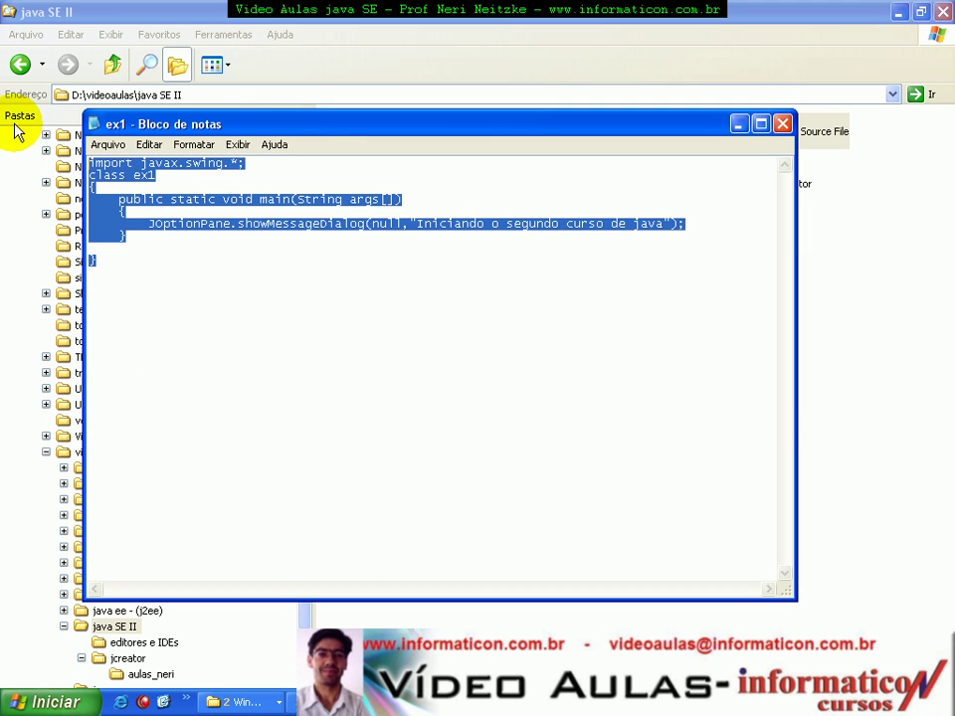
click(783, 124)
Step: Try to paste the copied code into the empty ex1.java in JCreator
key(alt+Tab)
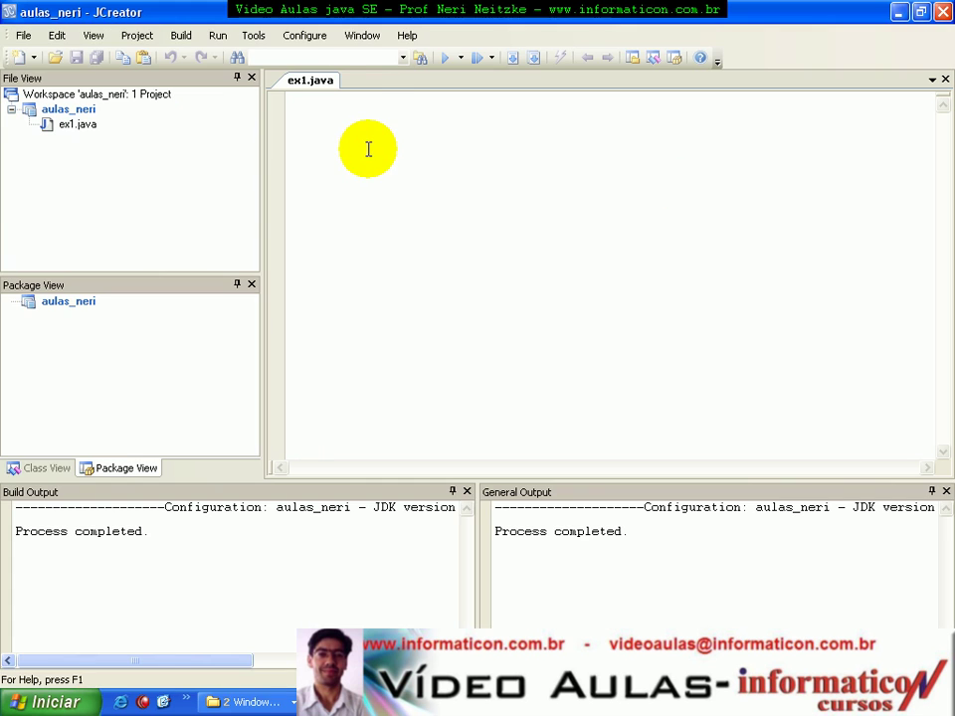
key(ctrl+v)
key(alt+Tab)
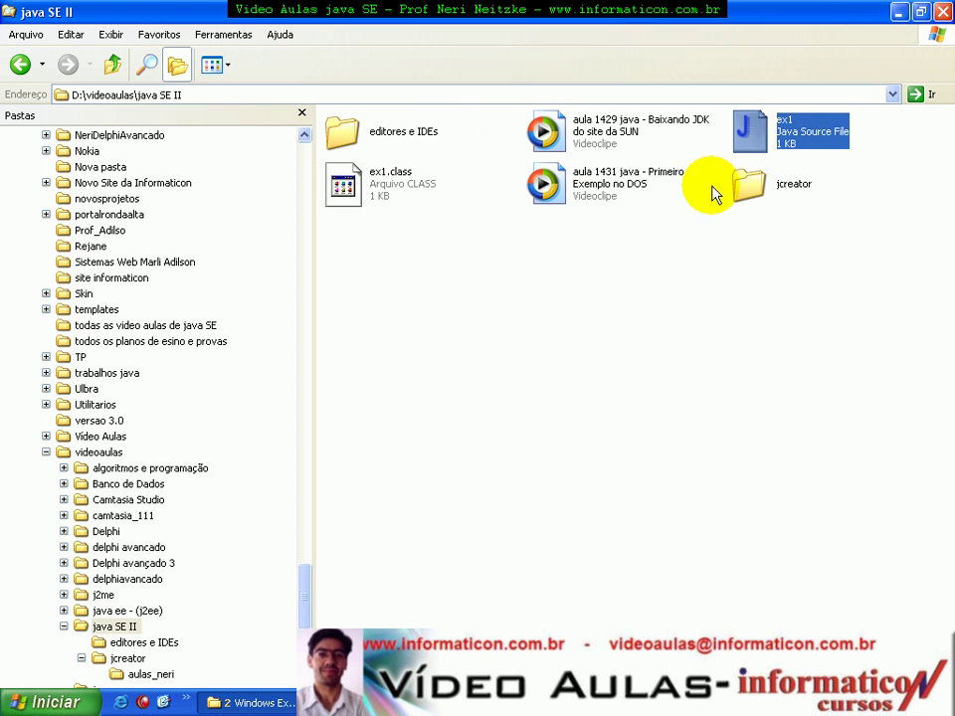
key(alt+Tab)
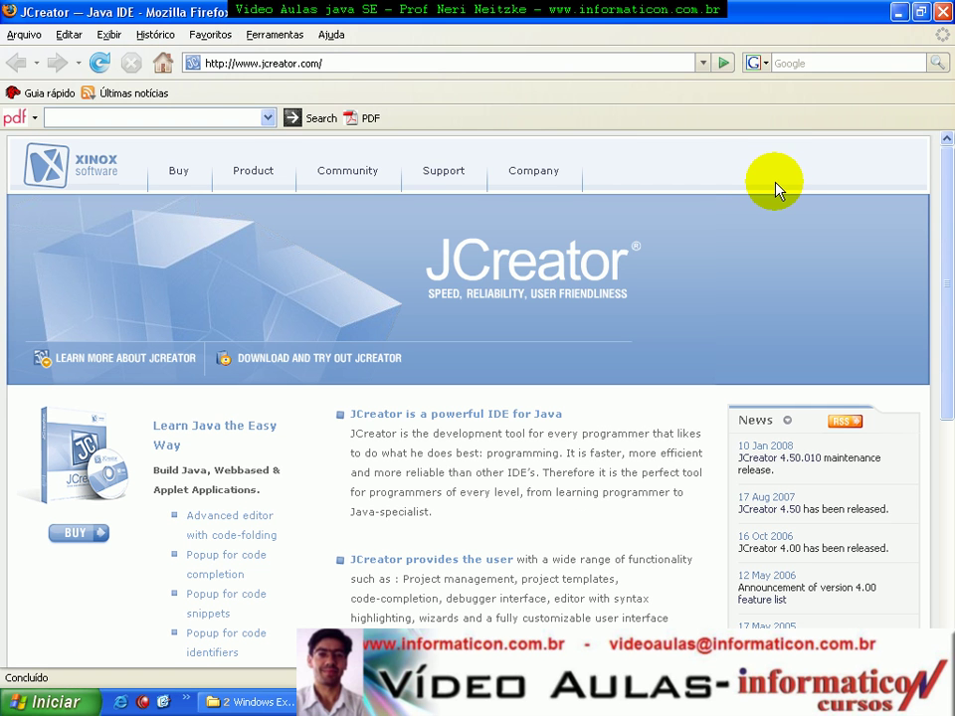
key(alt+Tab)
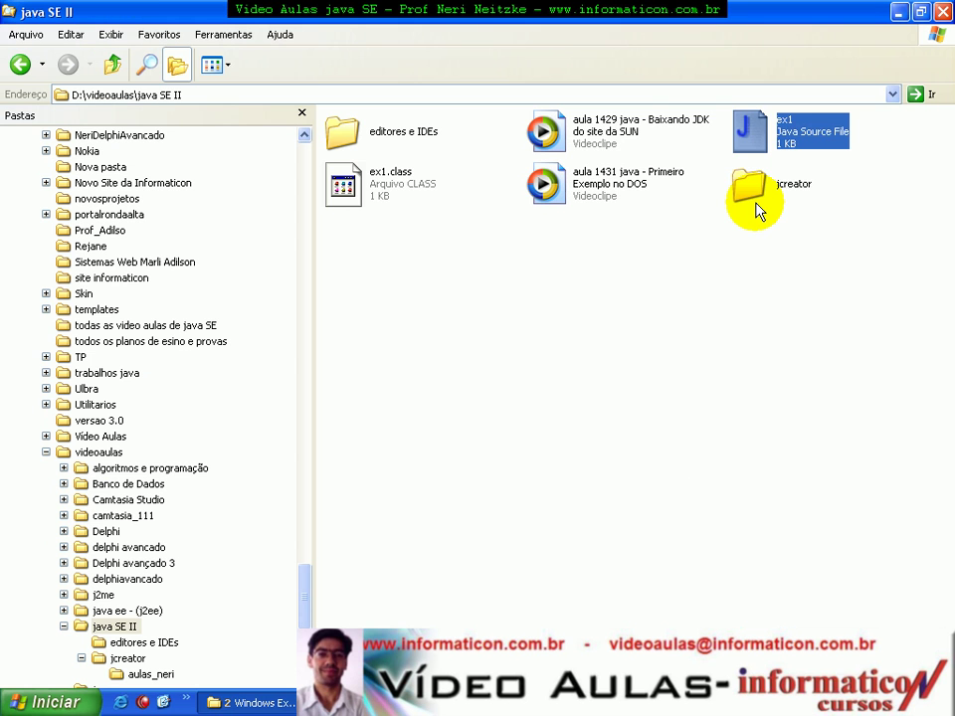
Step: Reopen the aulas_neri project file from the jcreator\aulas_neri folder in JCreator and dismiss the Tip of the Day
double_click(751, 187)
double_click(376, 131)
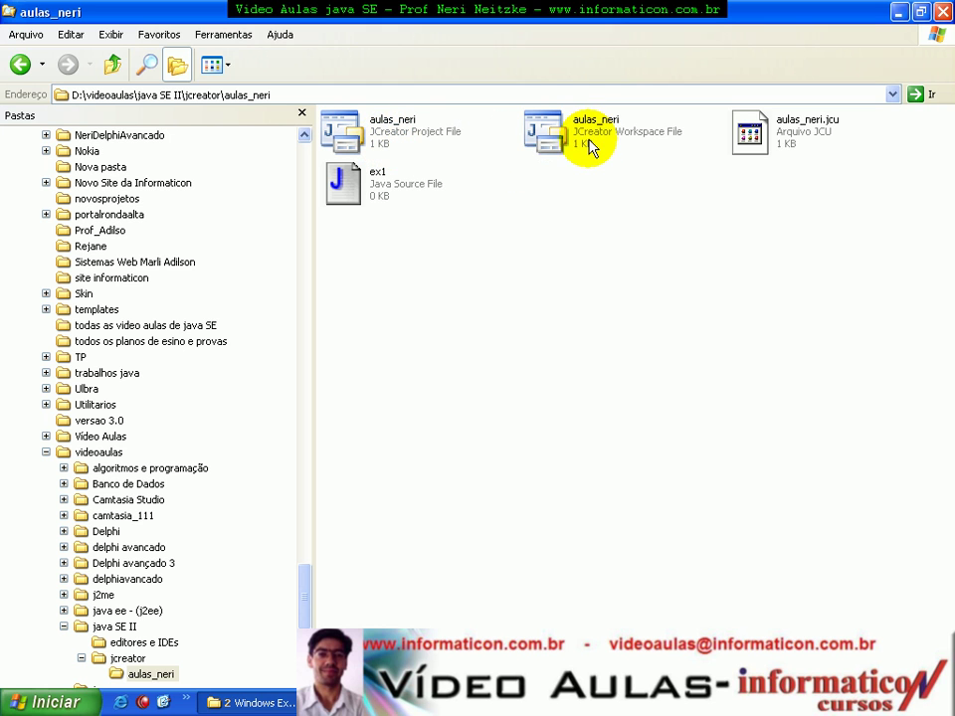
double_click(396, 137)
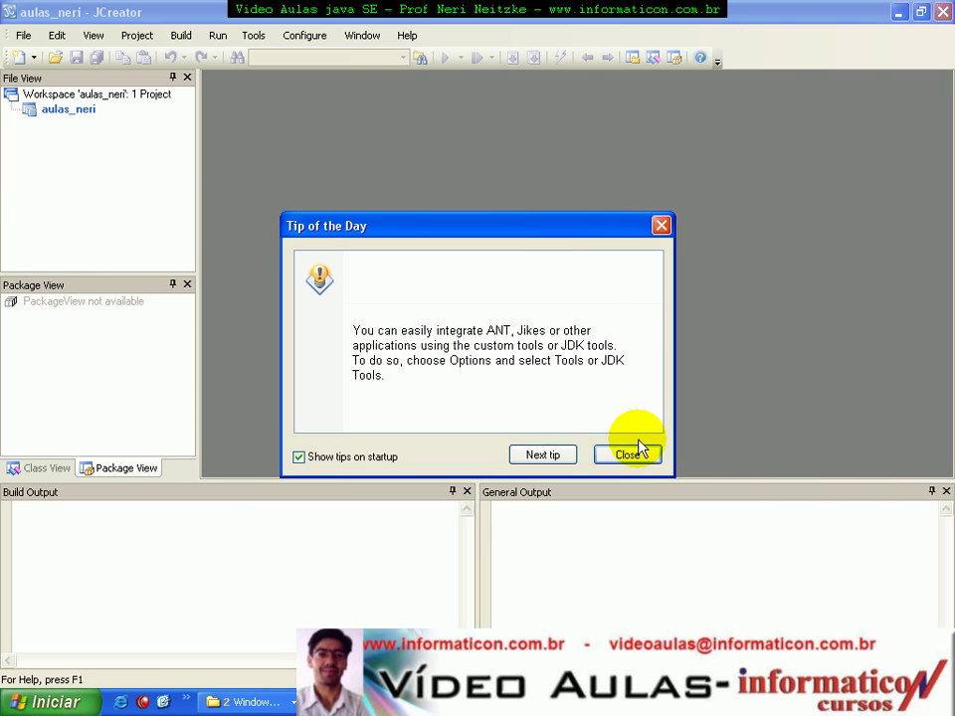
click(627, 454)
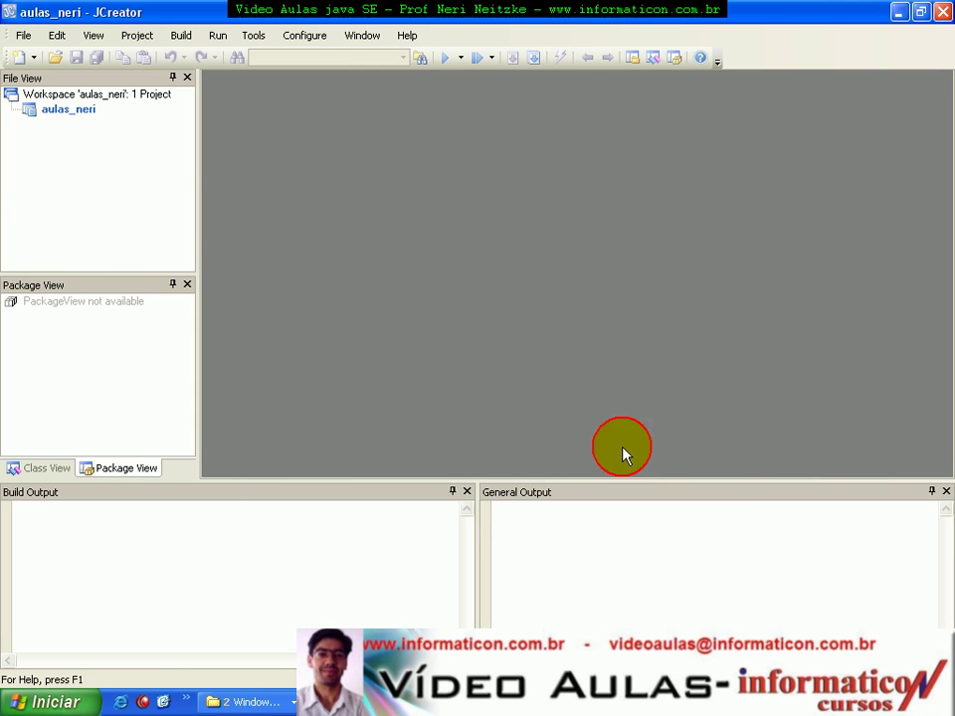
Step: Start adding another file based on the Empty Java File template to the reopened aulas_neri project
click(74, 112)
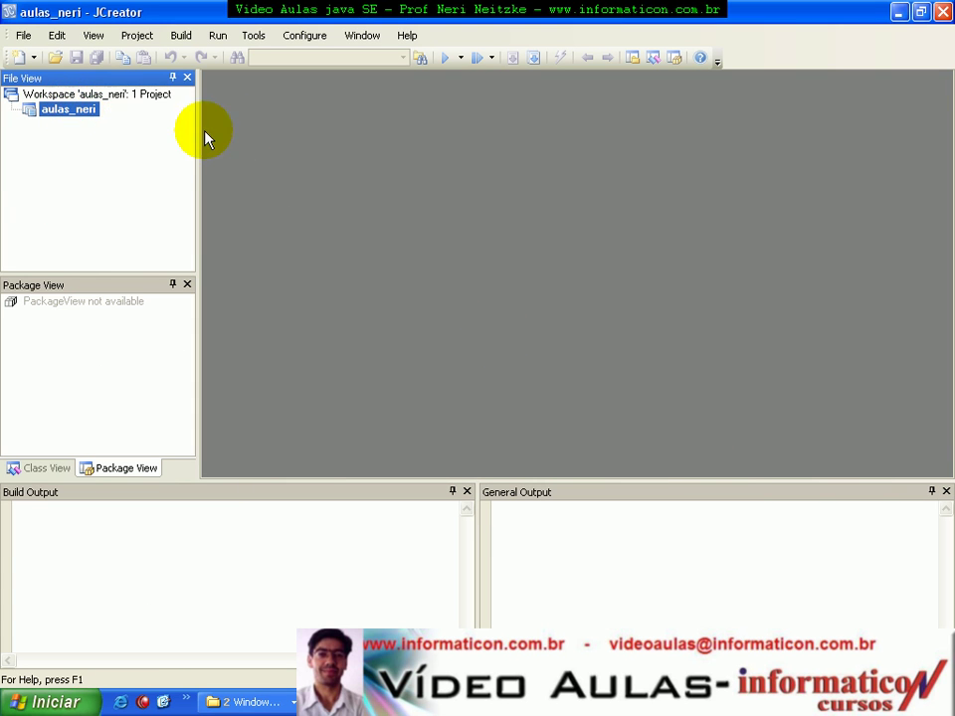
right_click(67, 114)
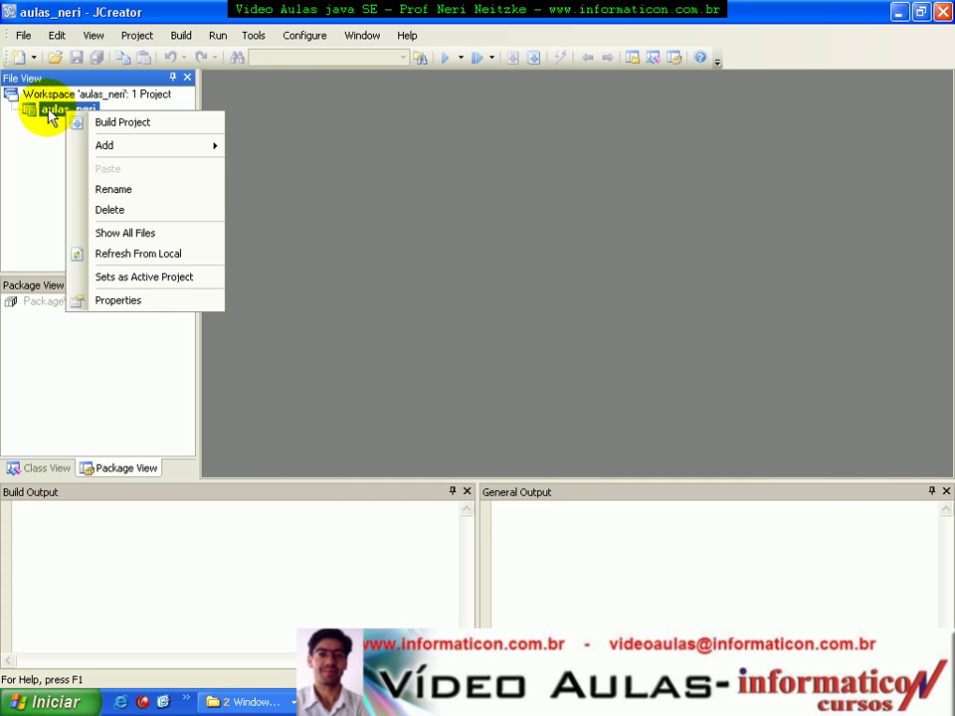
right_click(47, 111)
mouse_move(149, 147)
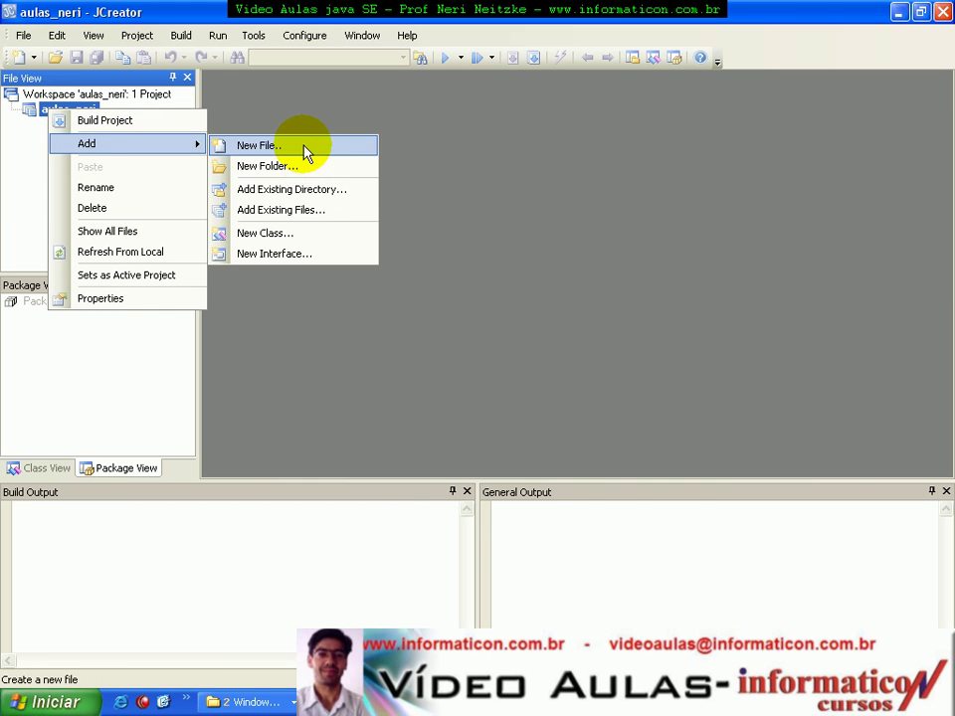
click(308, 146)
click(435, 282)
click(583, 283)
click(479, 503)
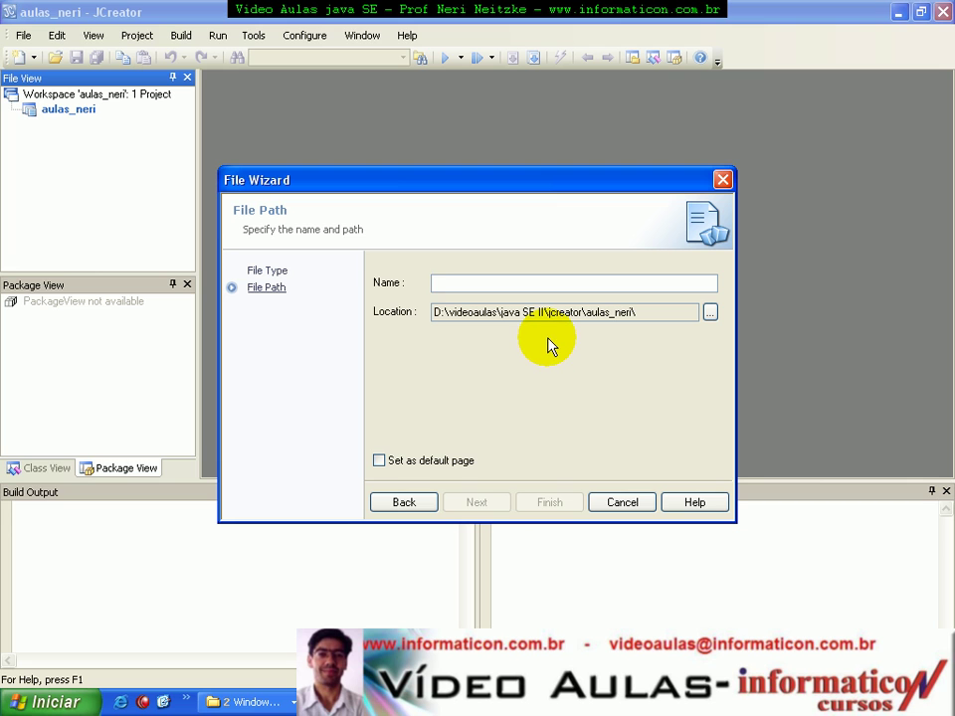
Step: Name the new file ex1.java and add it to the project, declining to replace the existing file
text(ex1.java)
key(Return)
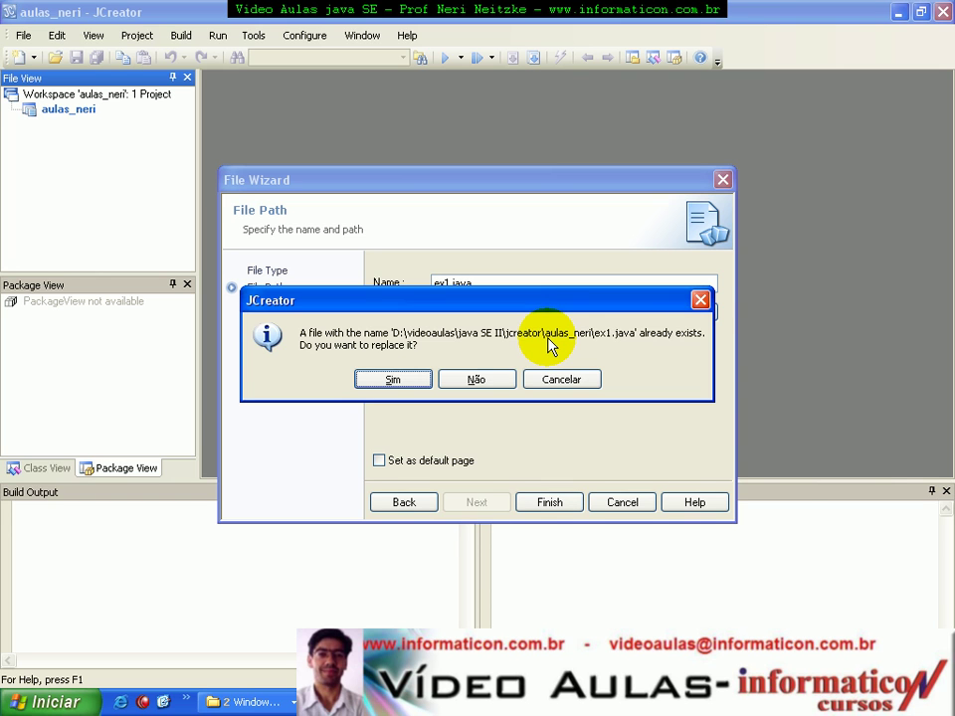
click(503, 382)
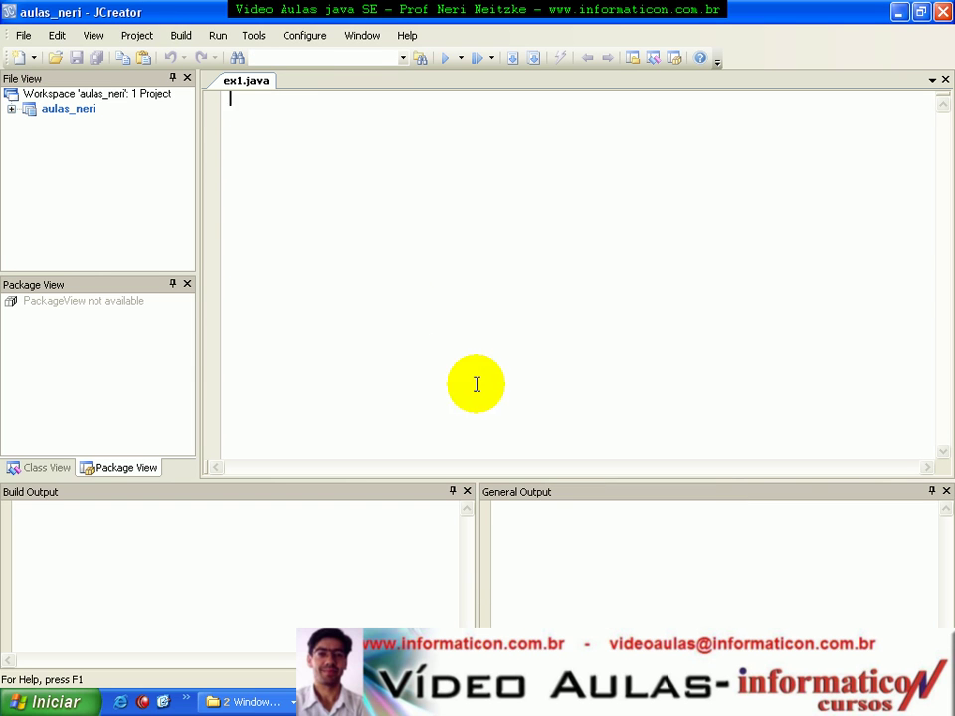
Step: Paste the copied example code into the empty ex1.java and save the file
key(ctrl+v)
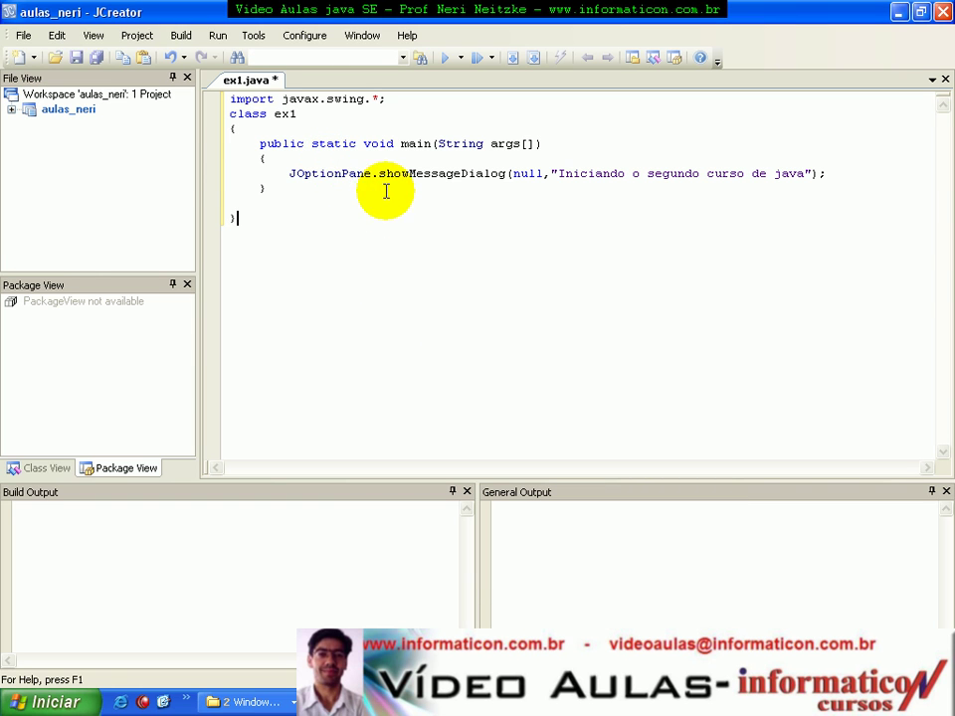
click(96, 56)
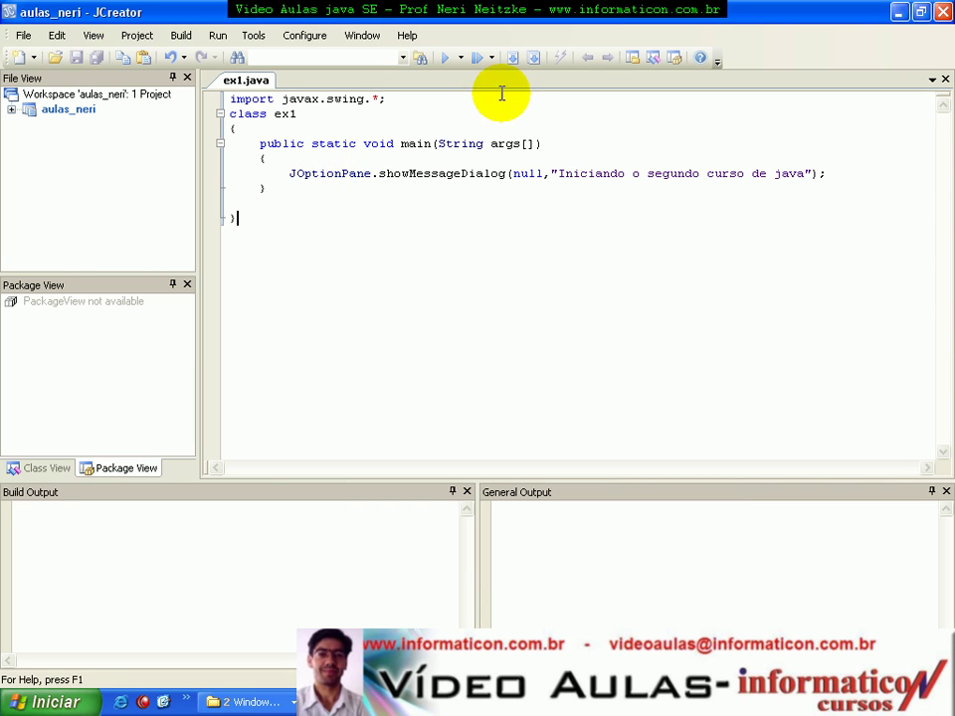
Step: Run the ex1.java file and dismiss the message dialog it opens
click(219, 37)
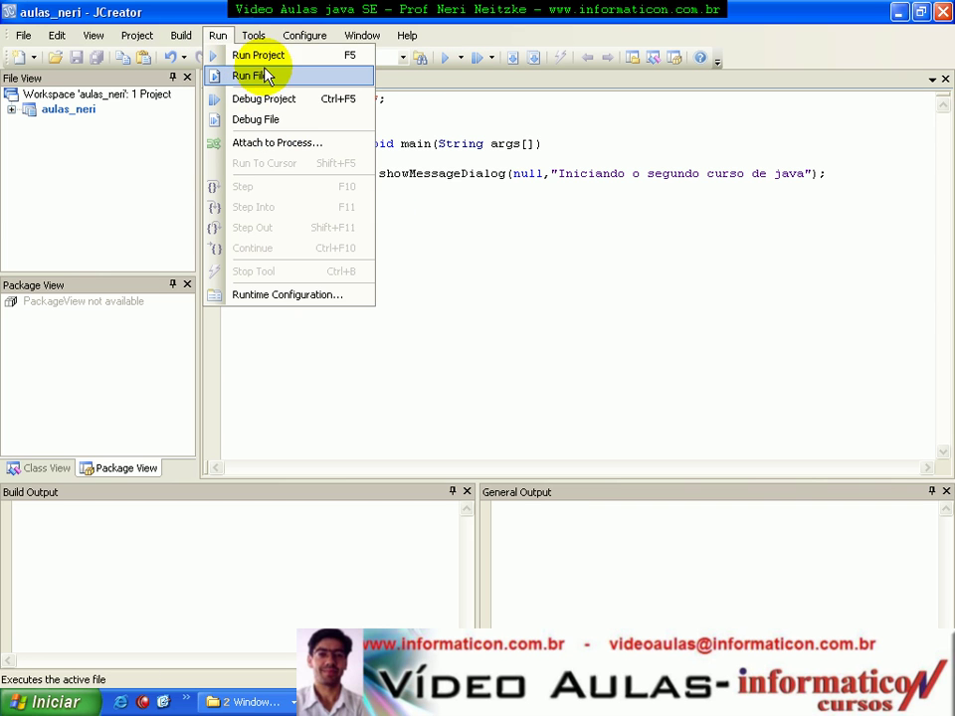
click(251, 76)
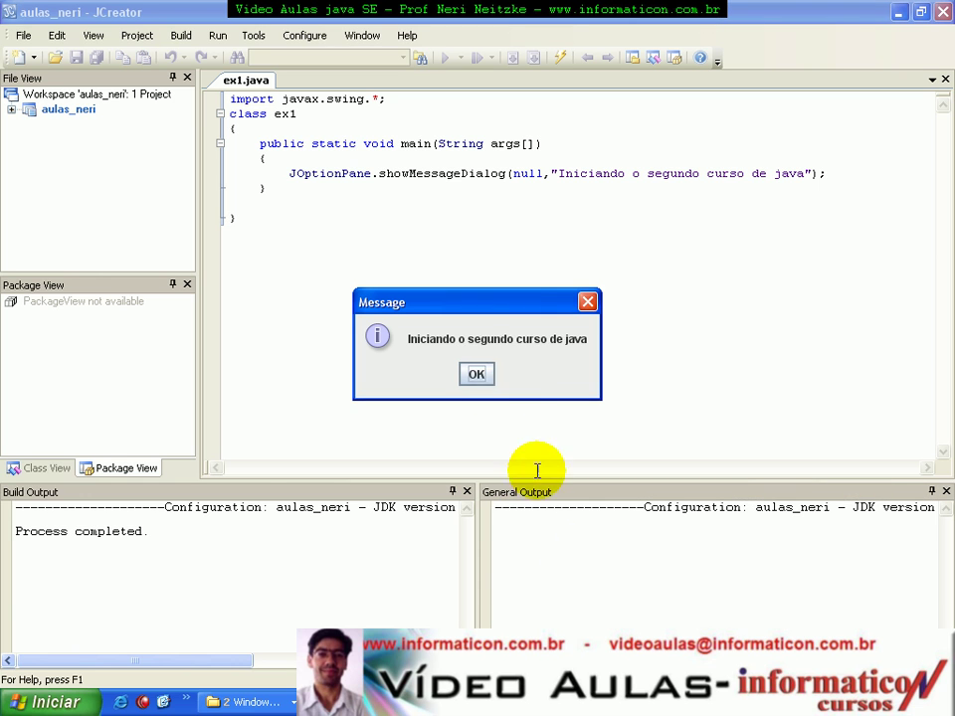
click(478, 374)
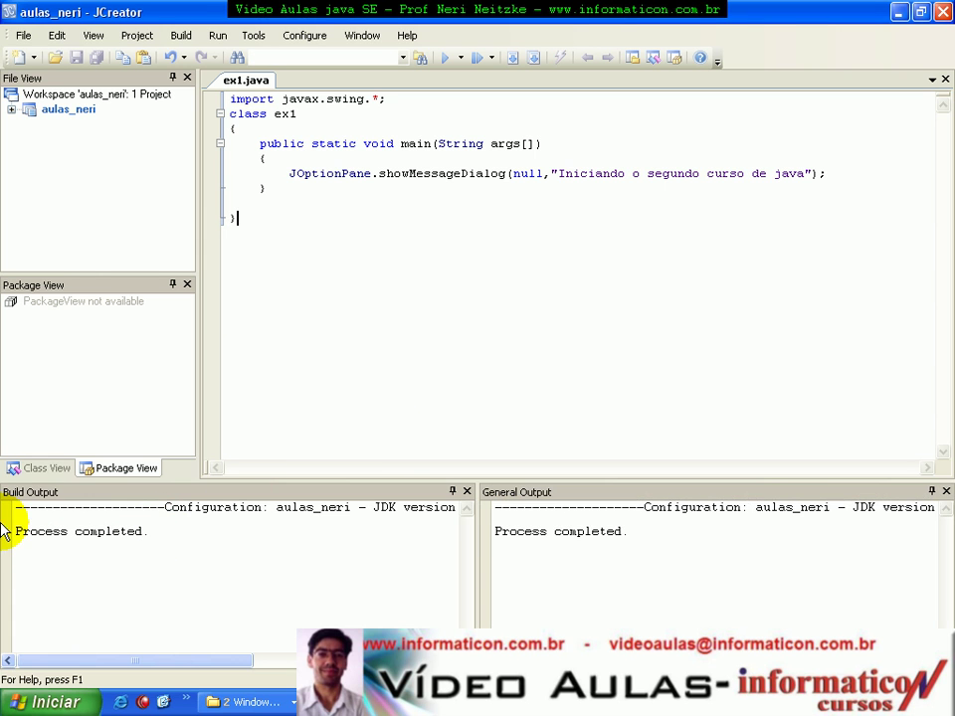
Step: Examine the results of the run in the General Output and Build Output
drag(695, 546, 476, 516)
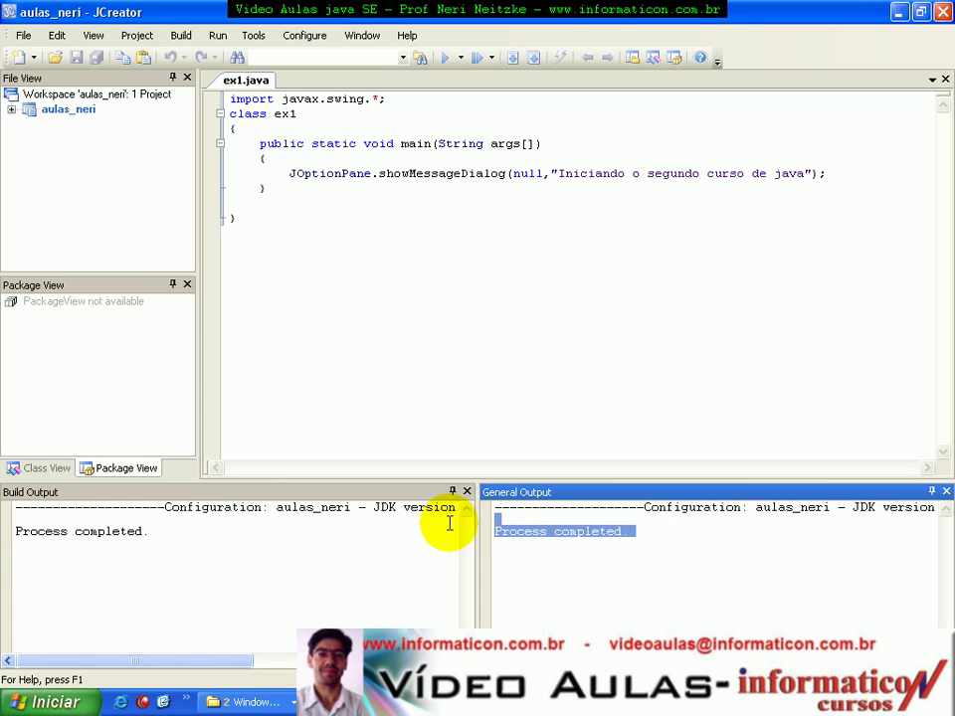
drag(153, 539, 15, 517)
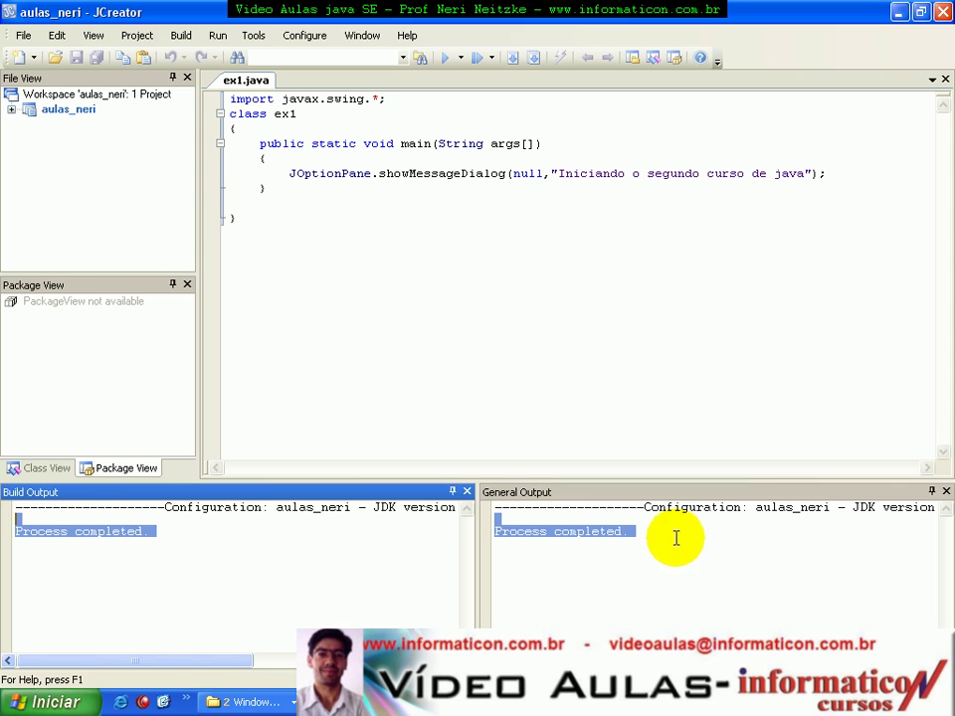
click(563, 547)
click(467, 369)
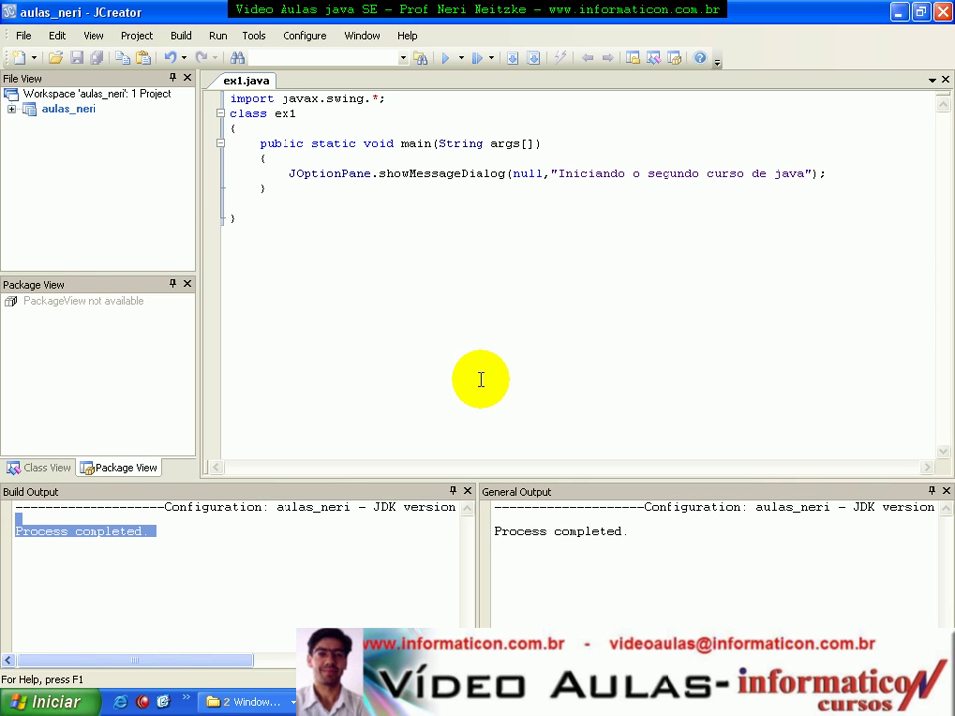
Step: Expand the aulas_neri project to show ex1.java, and inspect the ex1 source and class files in the project's Windows folder
click(11, 110)
click(62, 126)
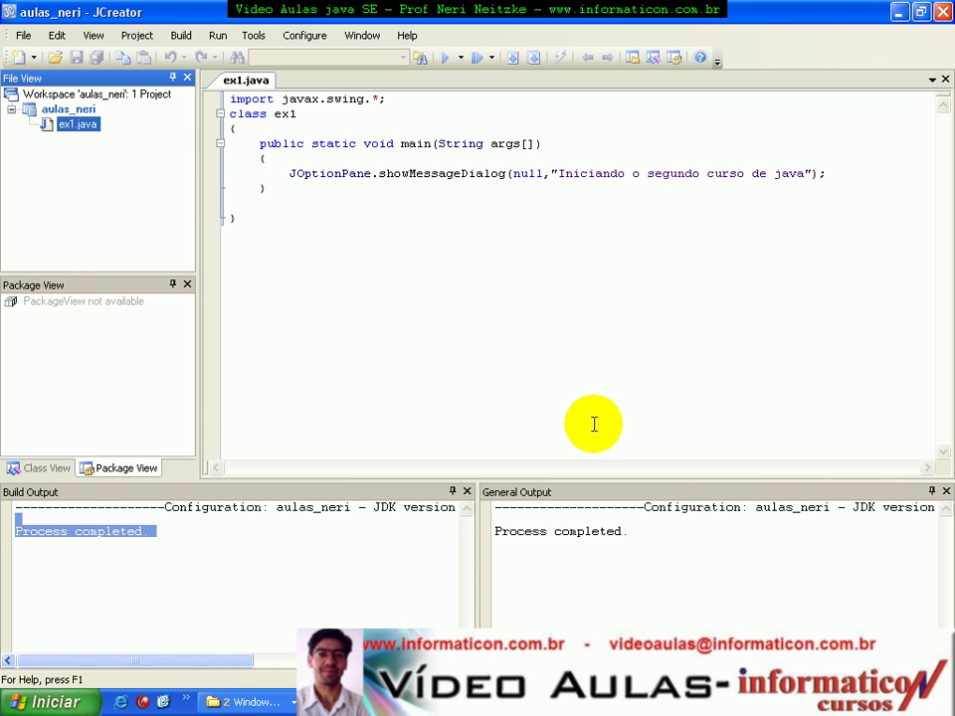
key(alt+Tab)
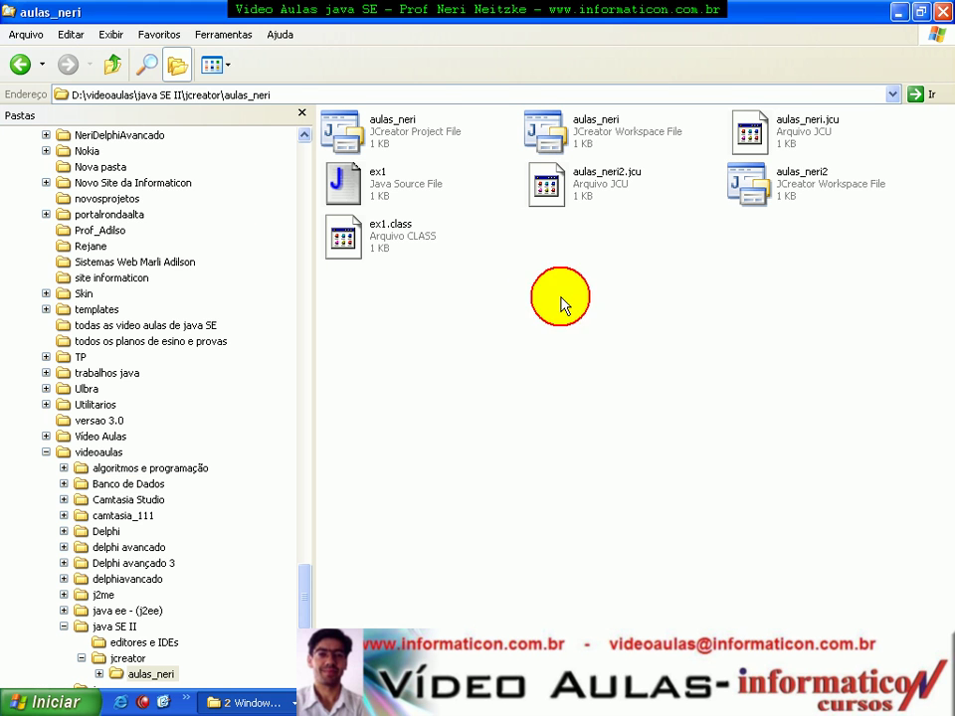
click(364, 182)
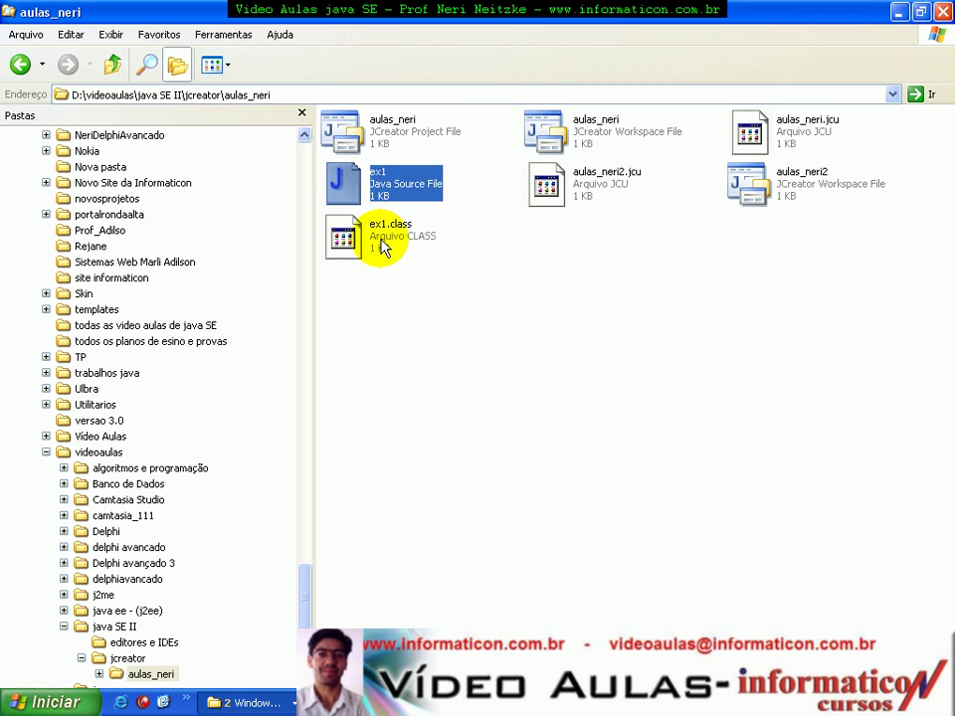
click(406, 245)
click(639, 263)
key(alt+Tab)
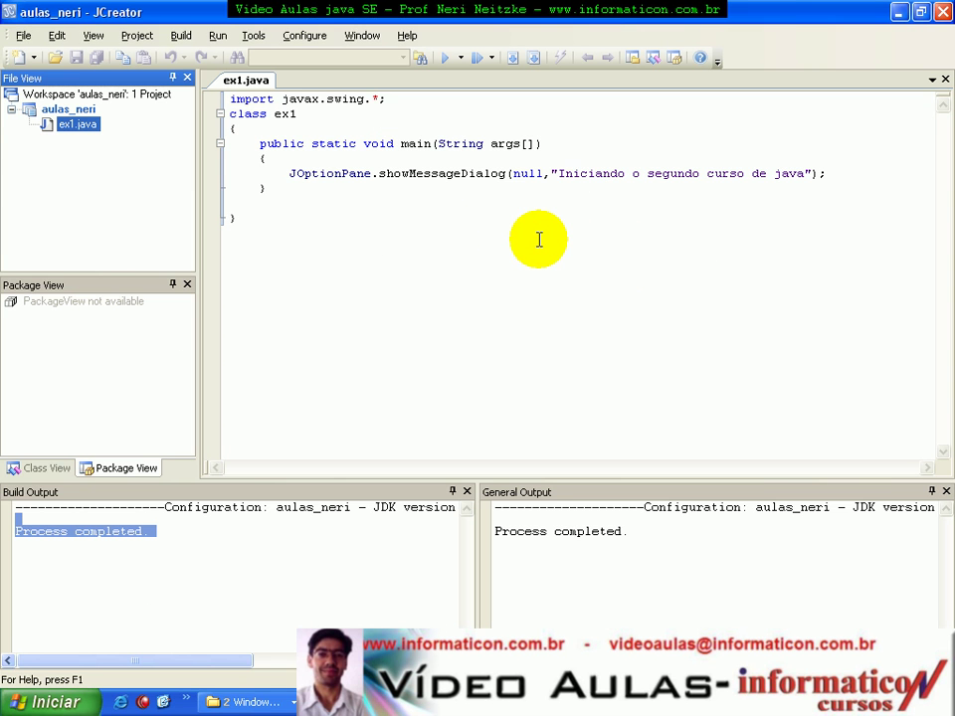
key(alt+Tab)
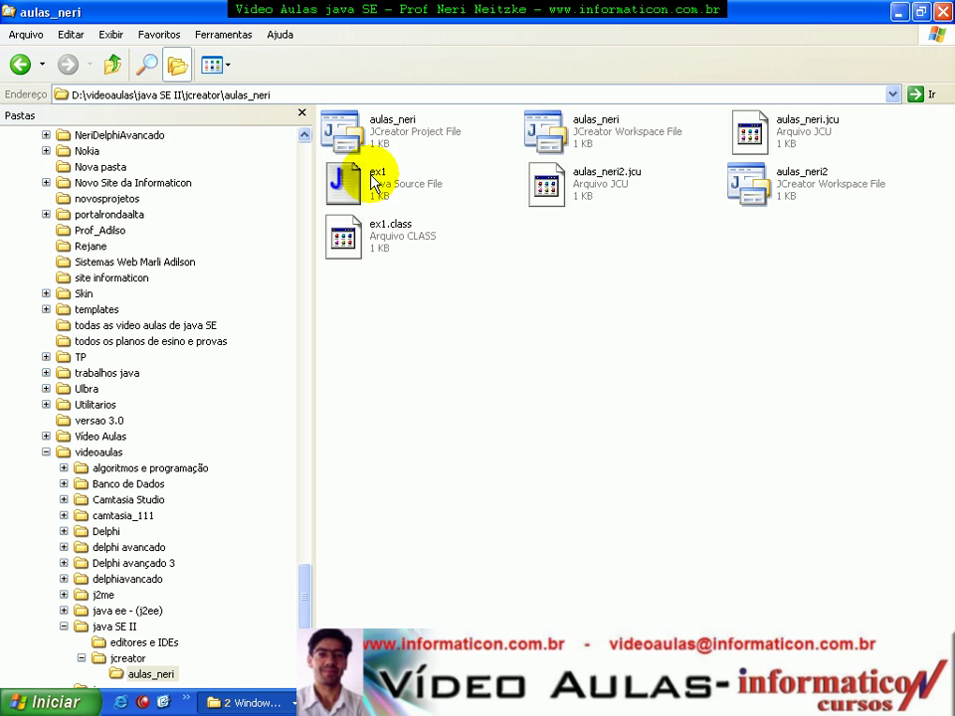
click(373, 179)
click(372, 242)
key(alt+Tab)
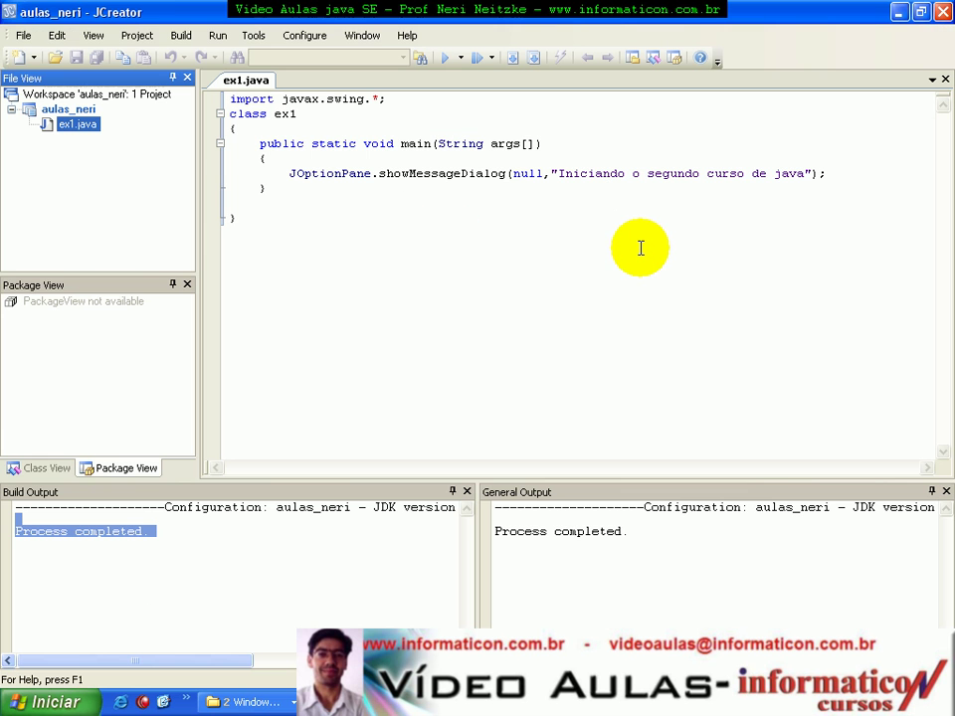
click(278, 223)
key(ctrl+a)
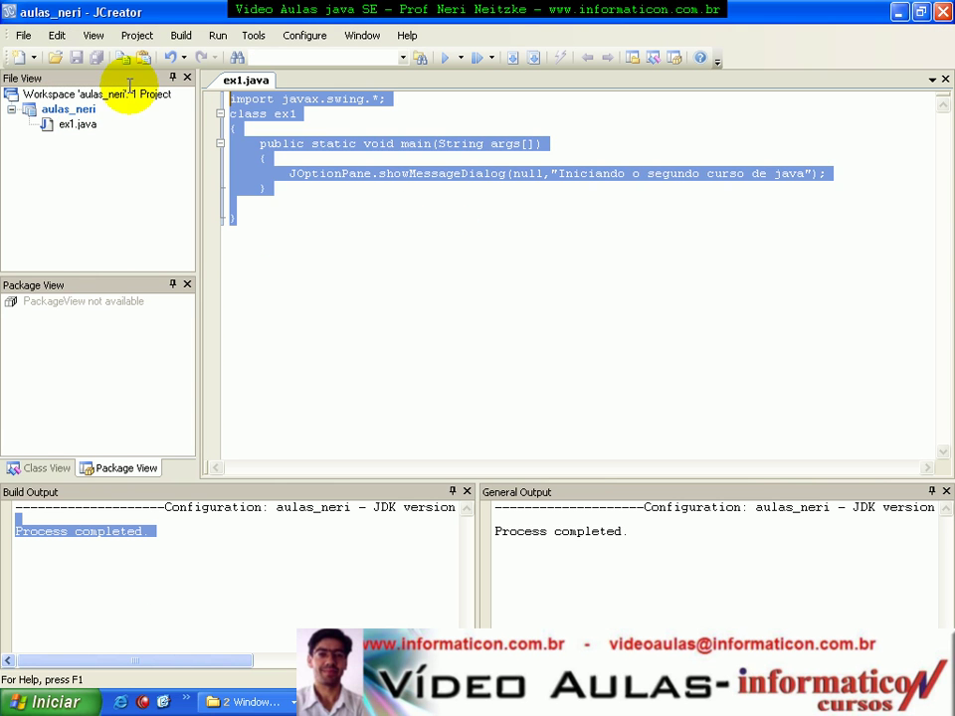
click(434, 262)
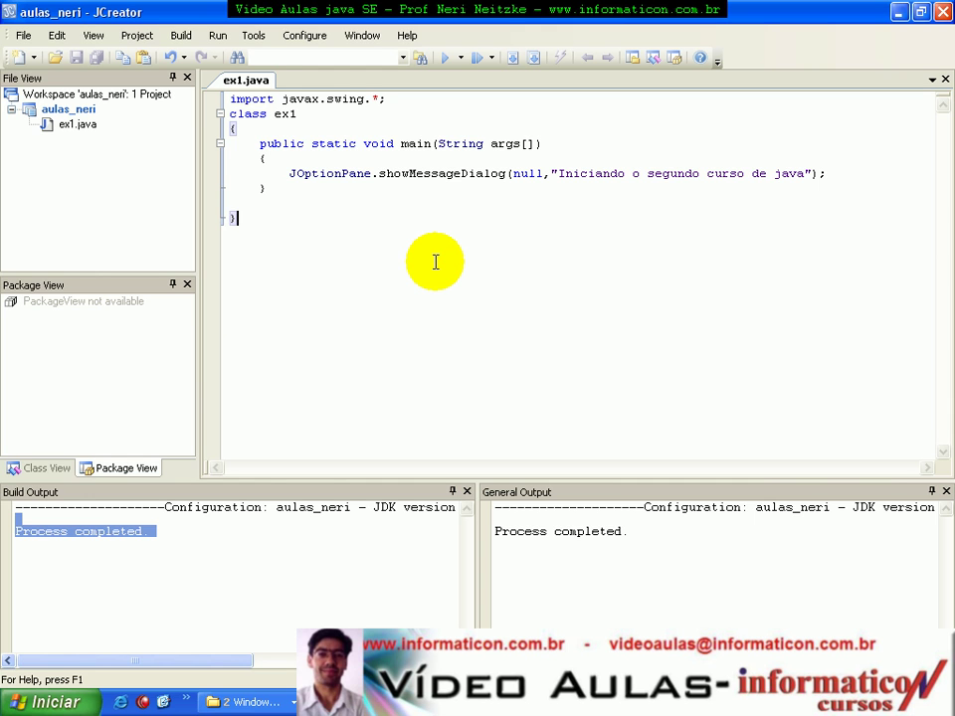